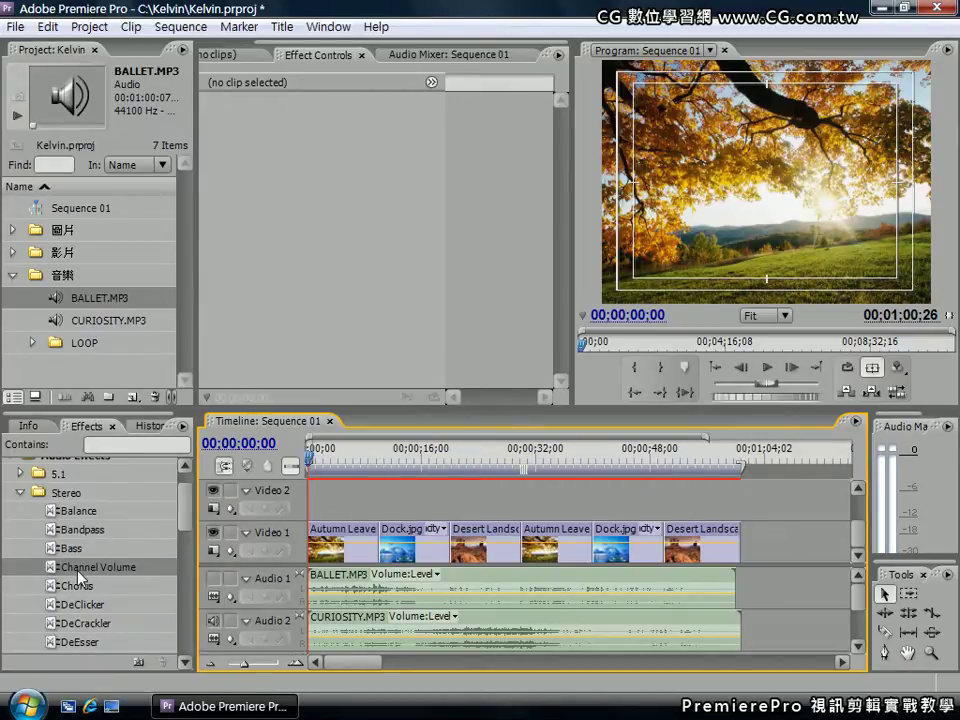
Step: Bring the Sequence 01 Audio Mixer forward, showing Audio 1–3 and Master channel strips
left_click(440, 55)
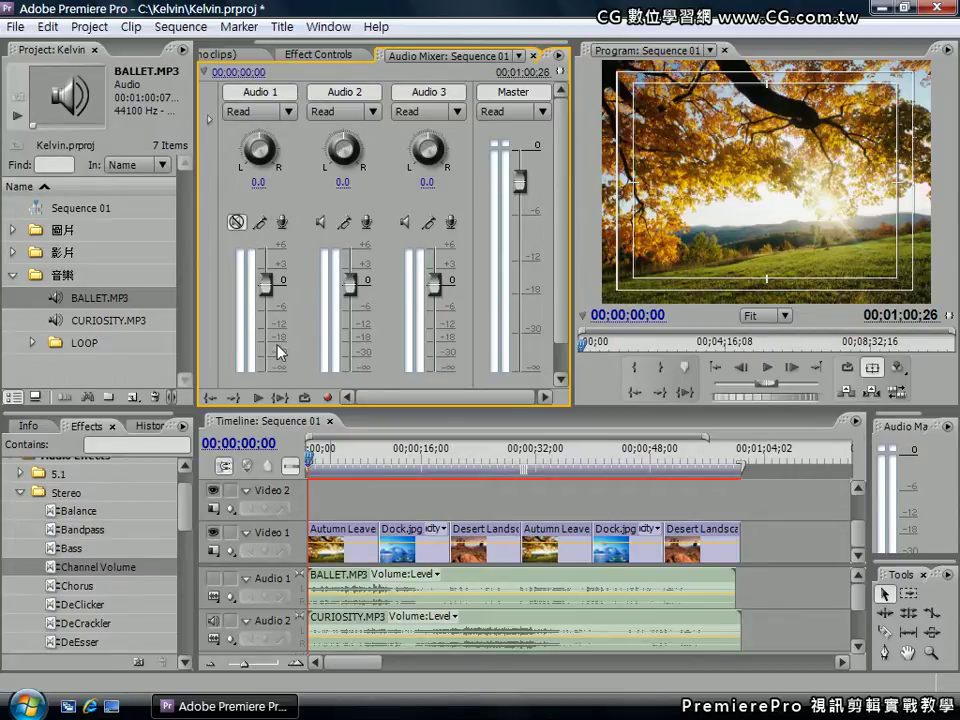
Step: Replace BALLET.MP3 on Audio 1 with CURIOSITY.MP3 from Audio 2, and unmute Audio 1
left_click(270, 583)
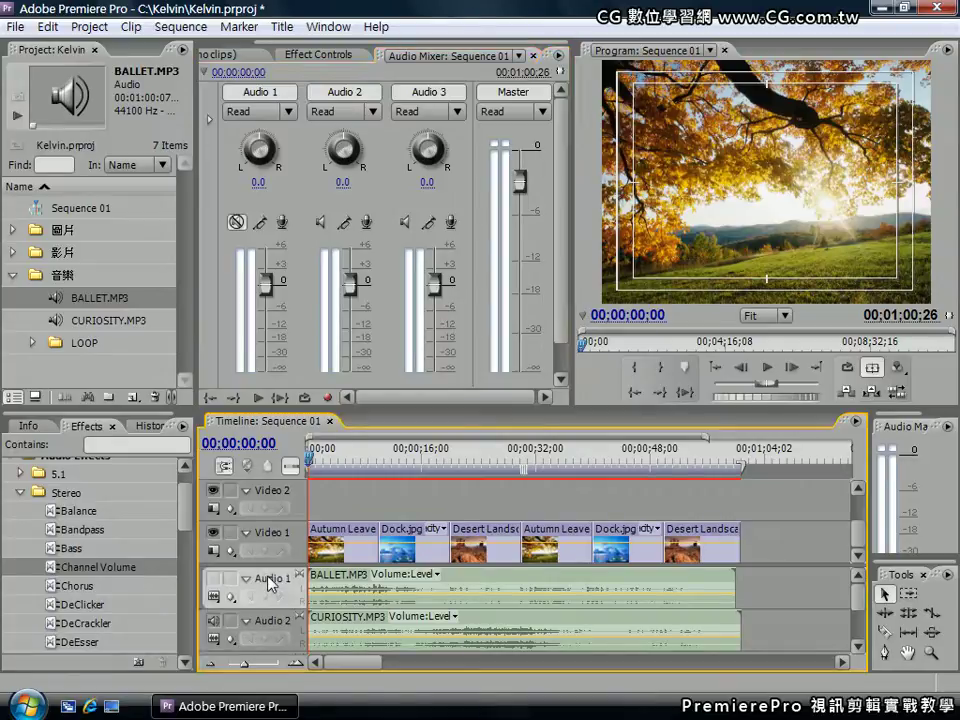
left_click(335, 586)
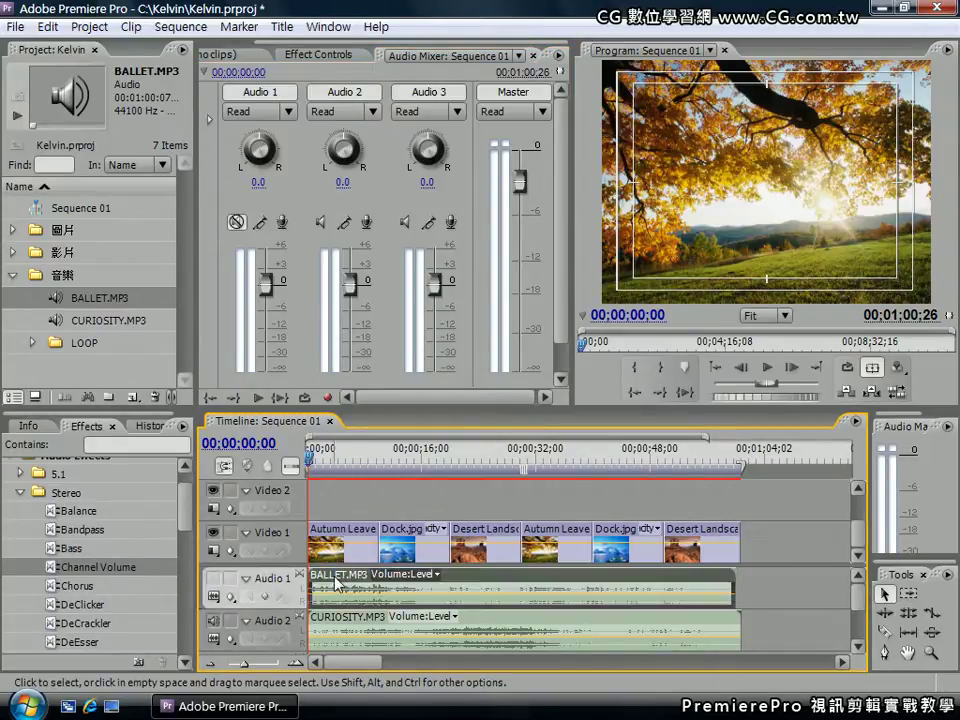
key("Delete")
mouse_move(343, 616)
left_mouse_down()
mouse_move(350, 624)
mouse_move(351, 594)
left_mouse_up()
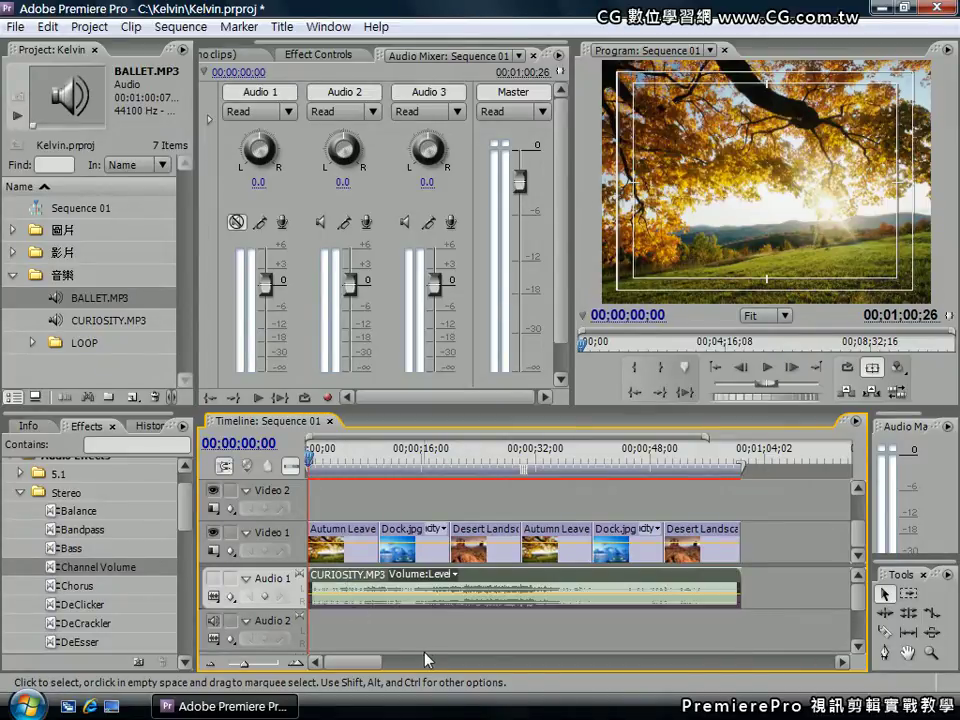
left_click(237, 228)
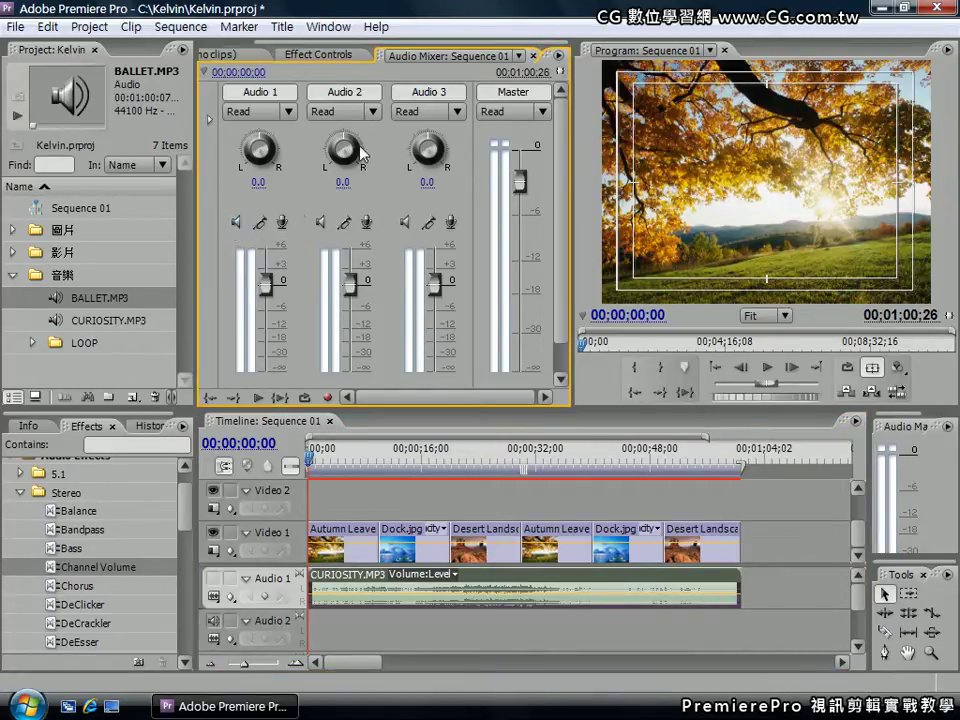
Step: Turn on Audio 1's track output and apply the Stereo Channel Volume effect to CURIOSITY.MP3
left_click(338, 61)
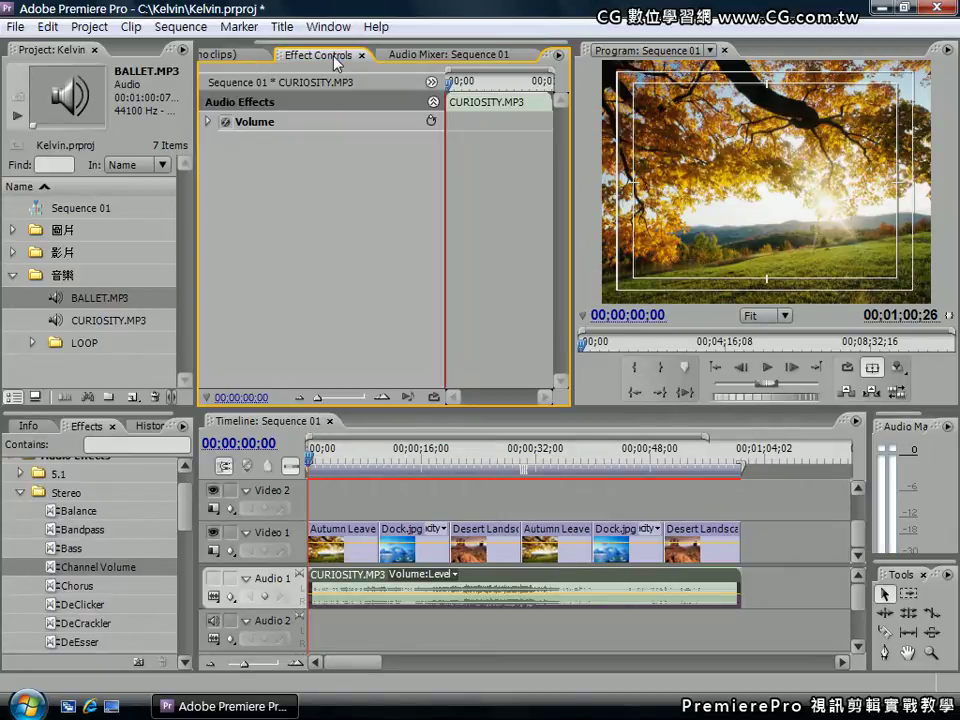
left_click(213, 580)
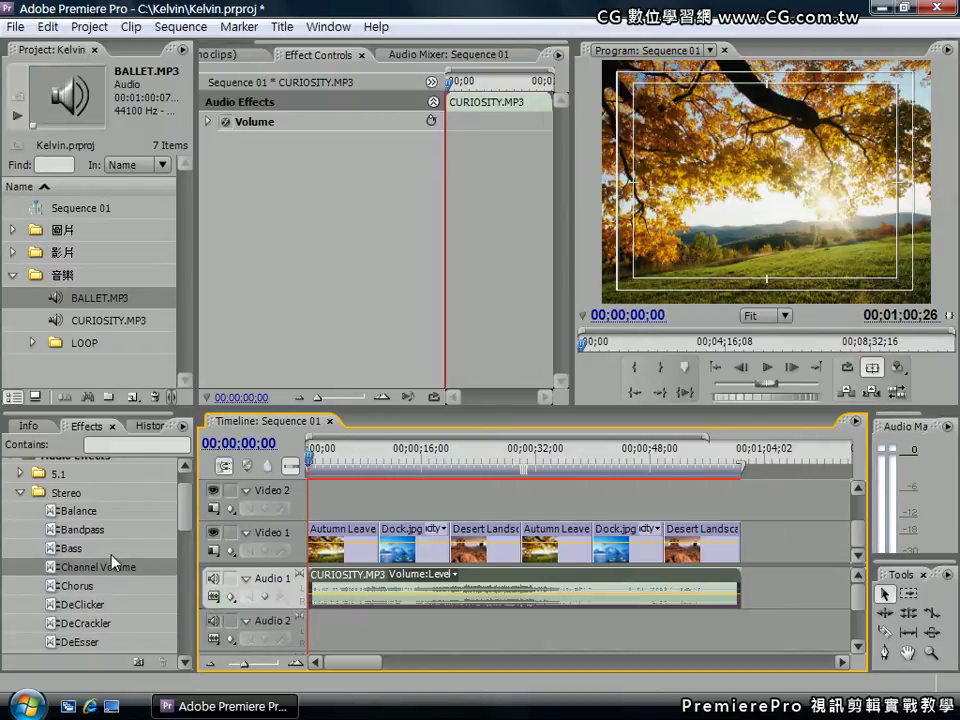
left_click(74, 568)
left_click_drag(74, 568, 308, 585)
Step: Expand Channel Volume, try the Left and Right levels, then reset both to 0.0 dB
left_click(277, 143)
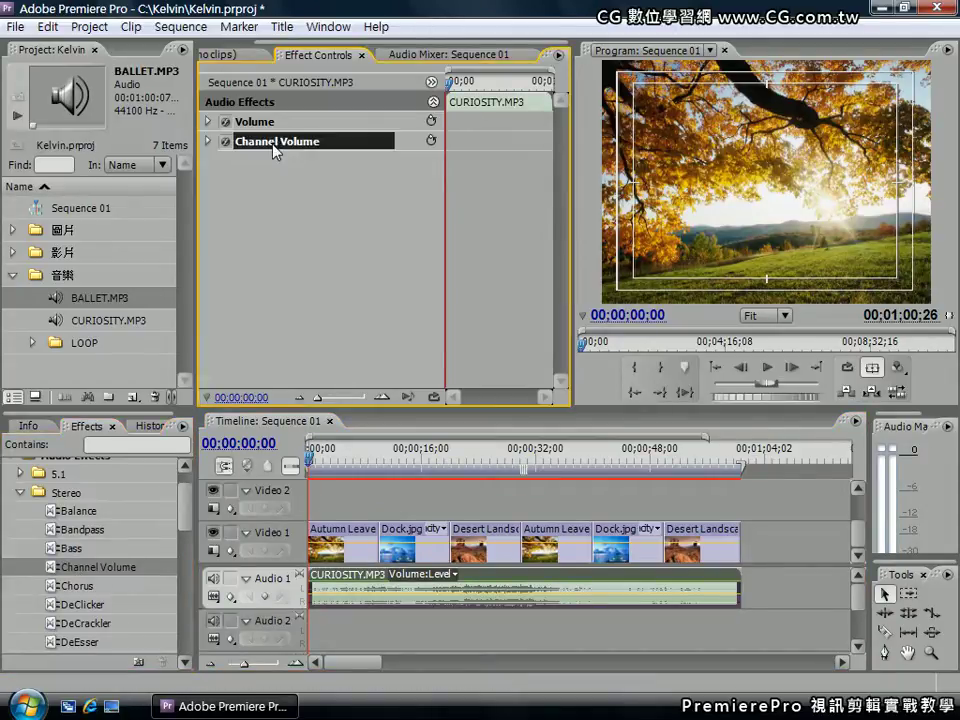
left_click(208, 142)
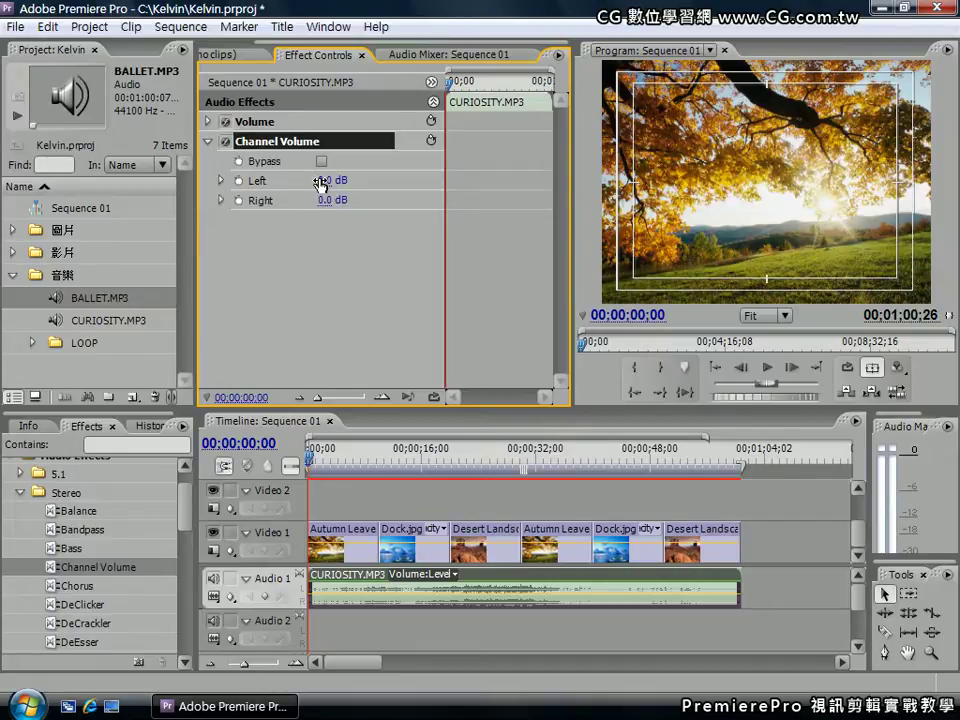
left_click_drag(328, 180, 300, 205)
left_click(220, 202)
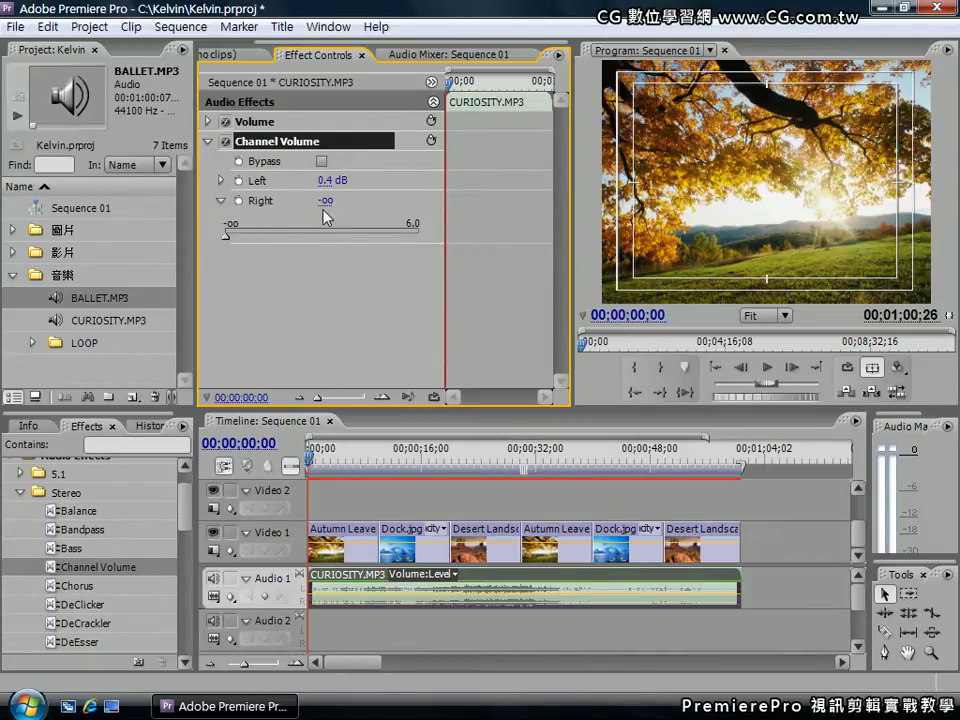
left_click(449, 54)
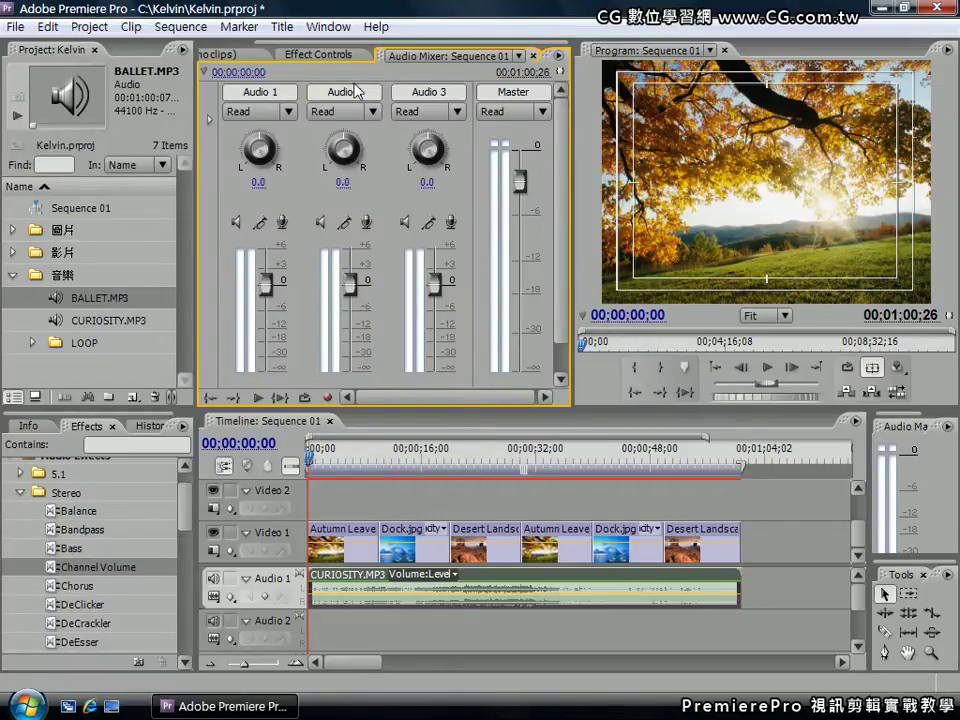
left_click(336, 57)
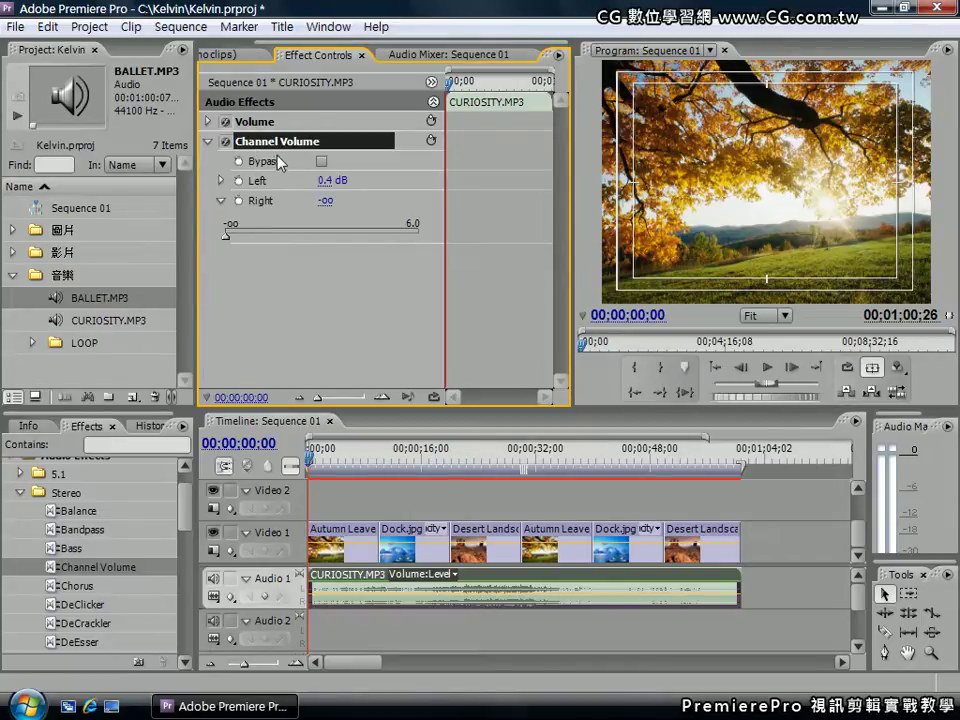
left_click(432, 142)
Step: Move the playhead to 00;00;11;08 and start animating Channel Volume's Left level at 0.0 dB
left_click(222, 181)
left_click(221, 234)
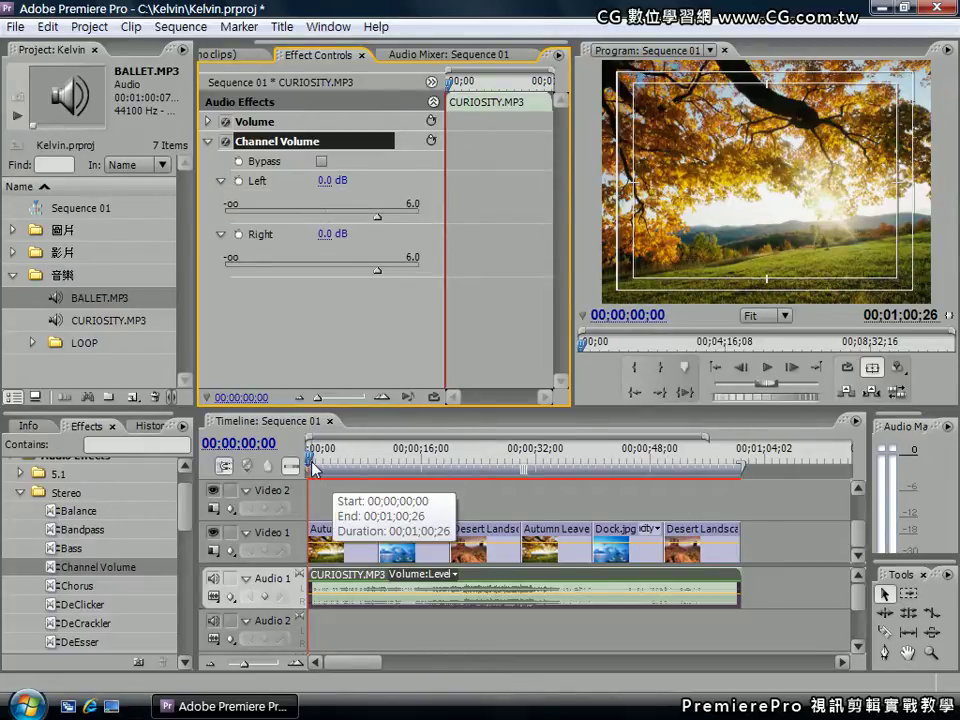
left_click(595, 282)
key("Page_Down")
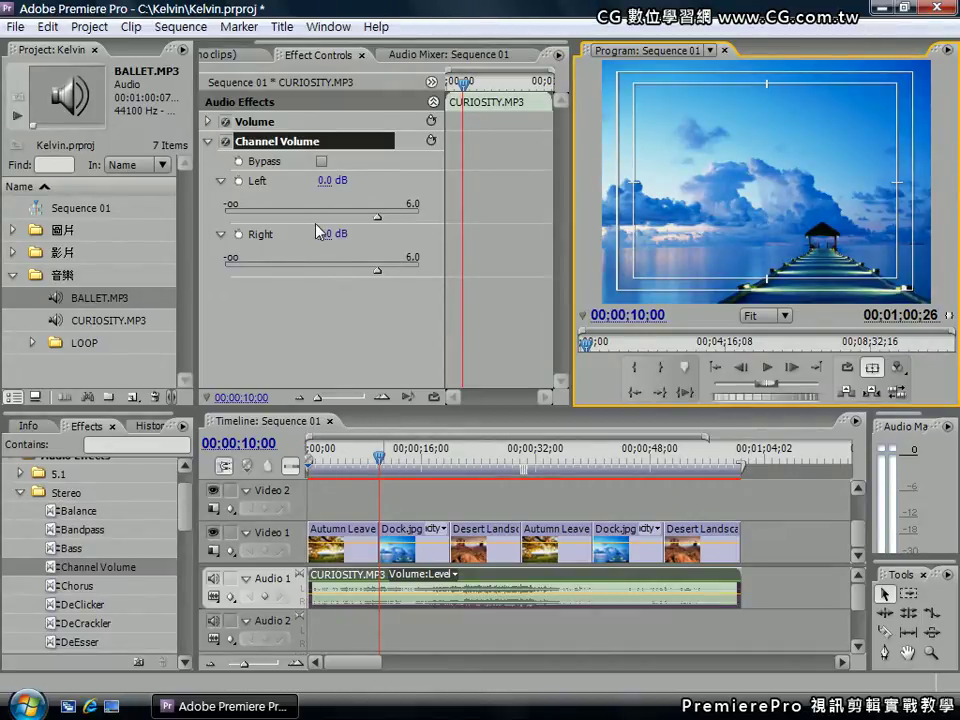
left_click(762, 369)
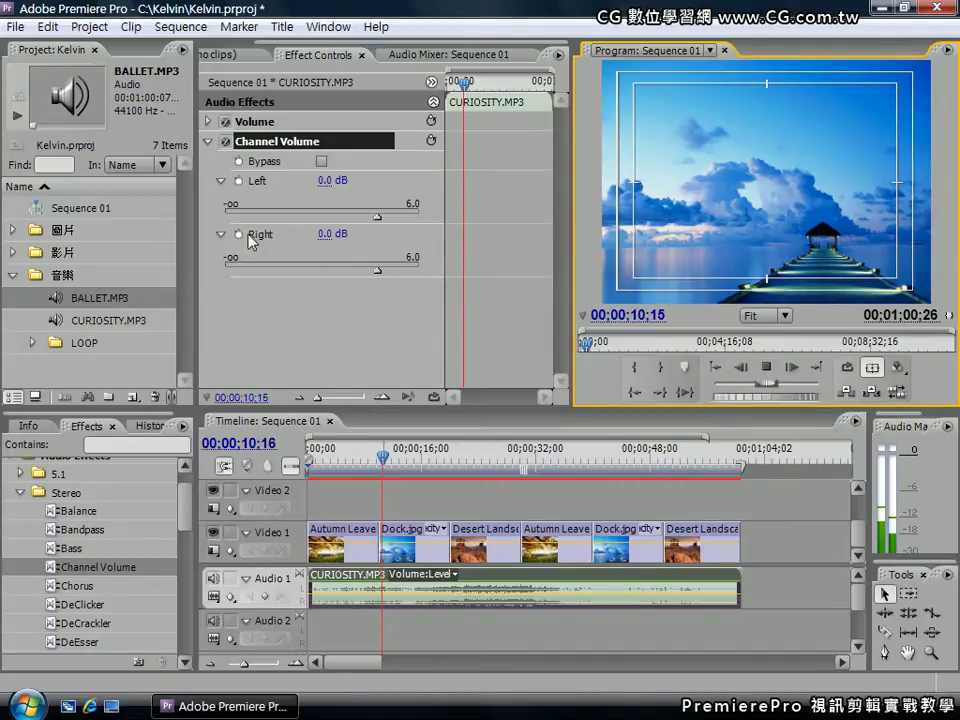
left_click(239, 181)
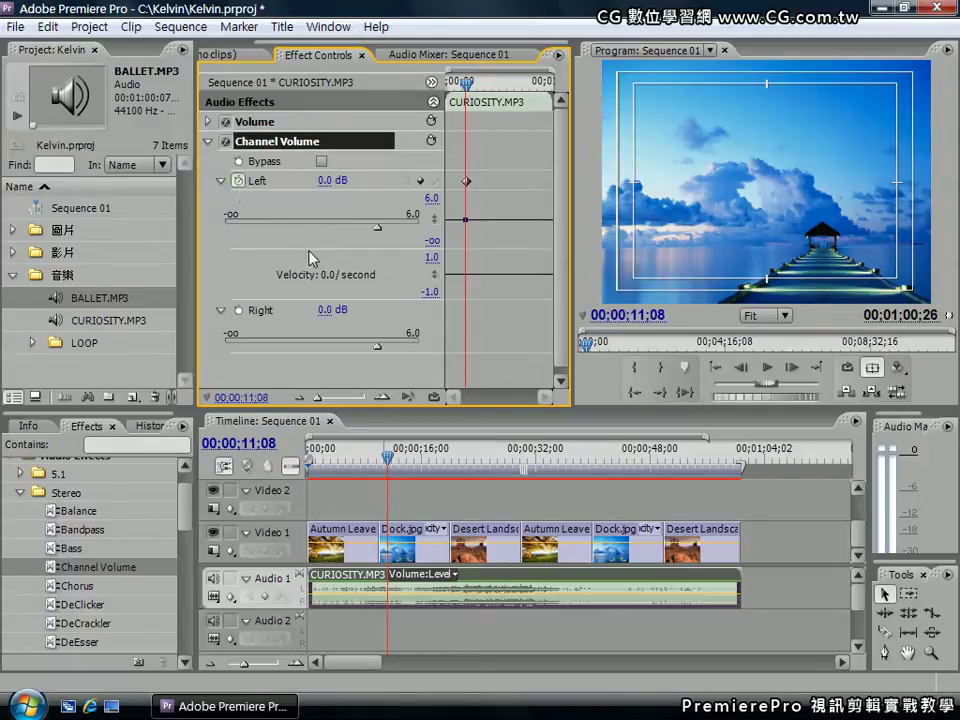
Step: Record Left and Right level changes during playback, stopping around 00;00;31;16
left_click(763, 367)
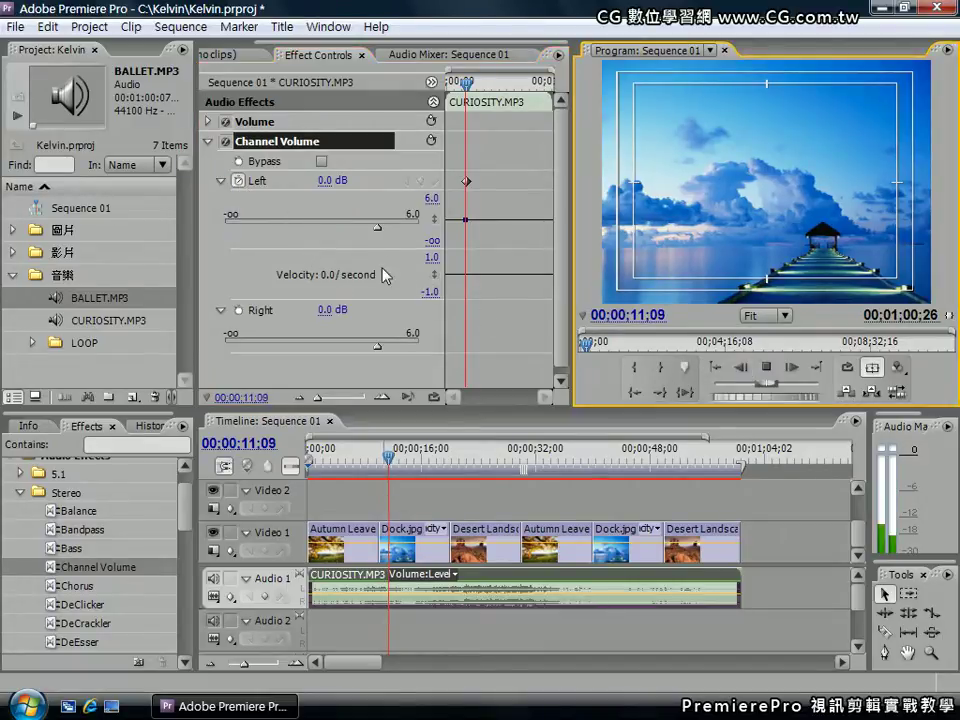
left_click_drag(378, 228, 259, 229)
left_click_drag(380, 347, 293, 348)
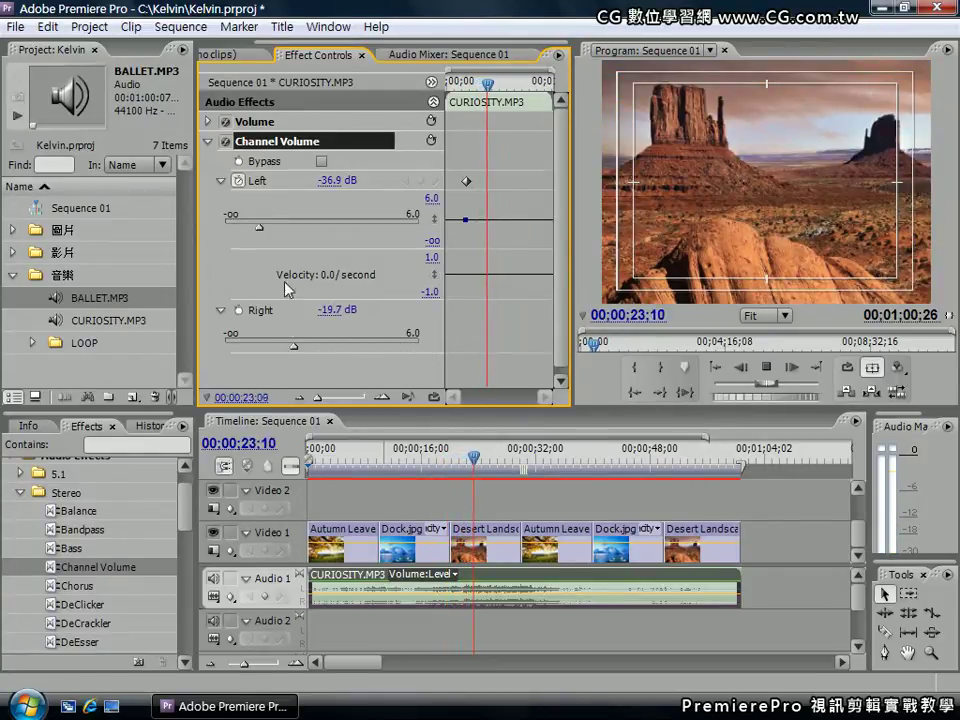
left_click_drag(260, 229, 360, 232)
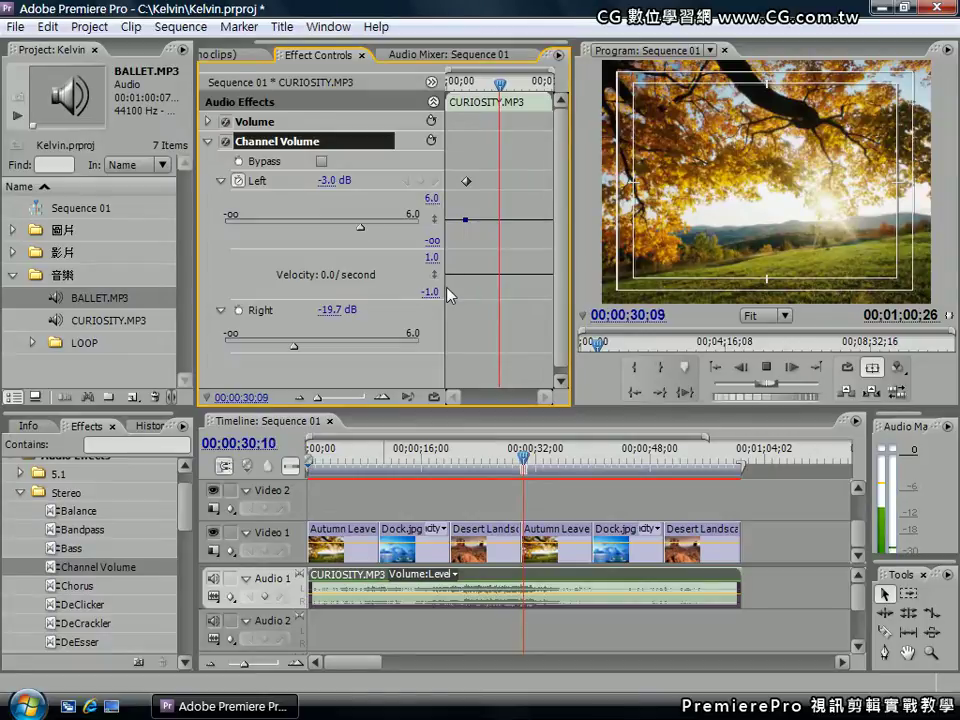
left_click(765, 367)
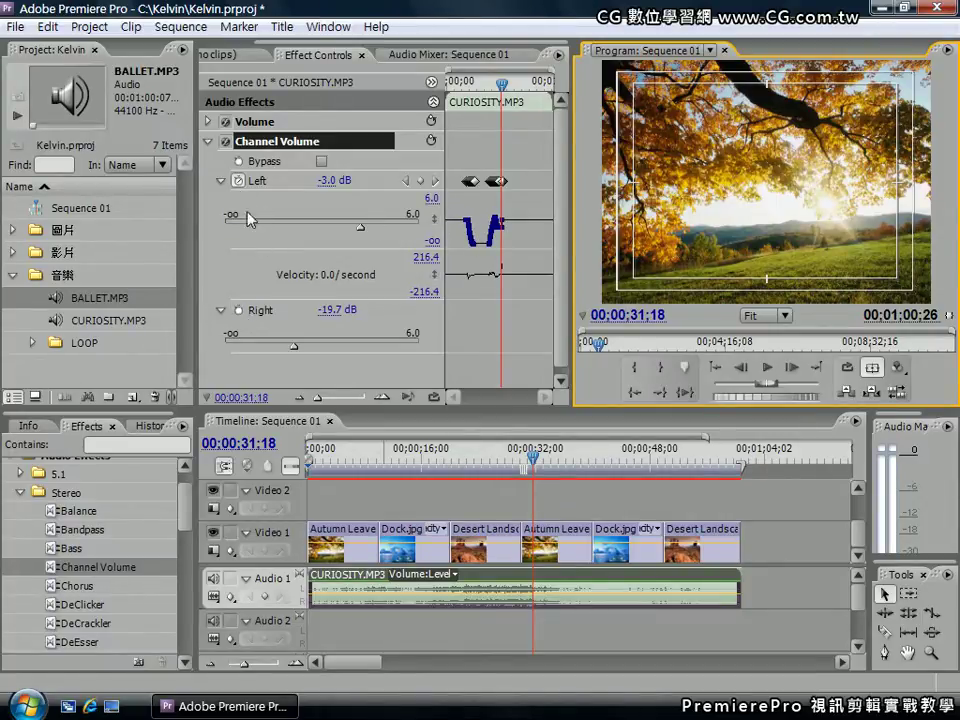
Step: Animate the Right level and record until 00;00;43;23, ending Left 2.9 dB, Right -13.3 dB
left_click(239, 310)
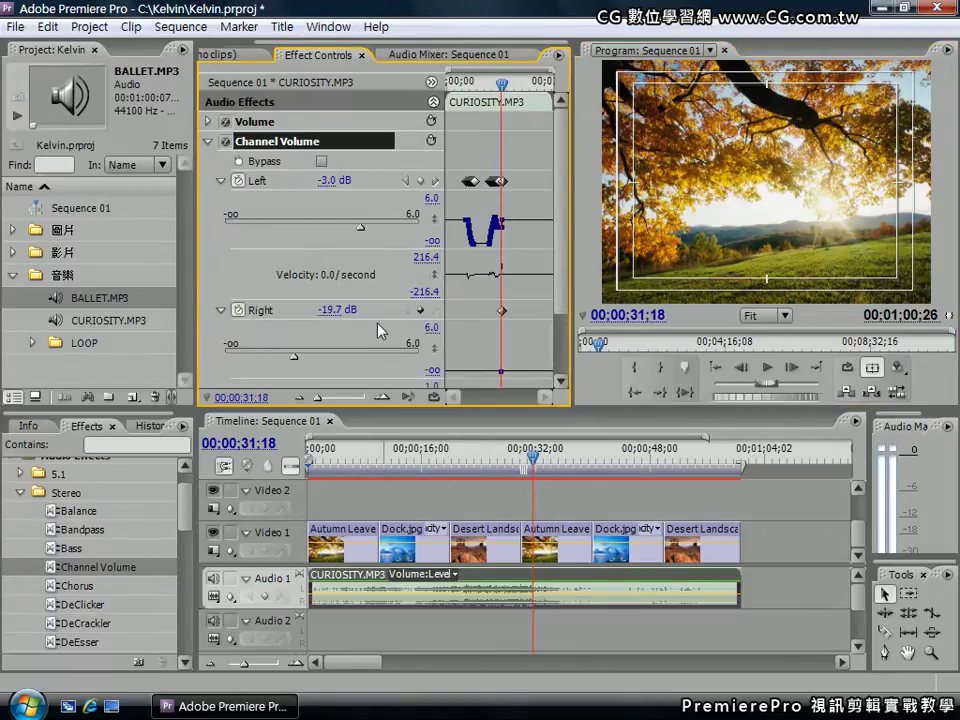
left_click(775, 371)
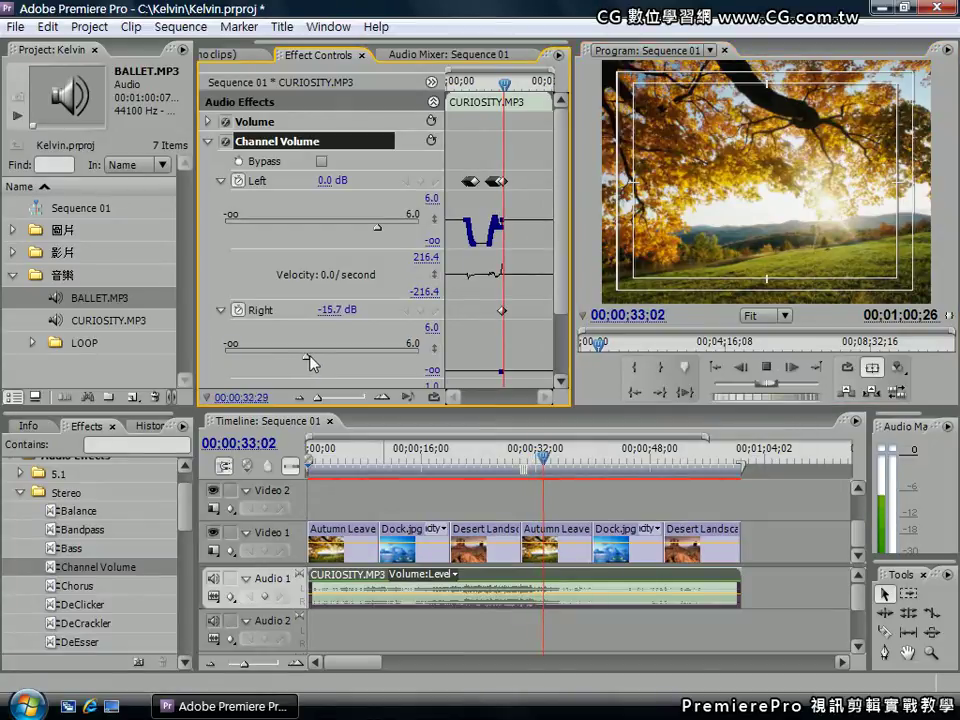
mouse_move(295, 362)
left_mouse_down()
mouse_move(388, 363)
mouse_move(277, 360)
left_mouse_up()
left_click_drag(311, 227, 398, 228)
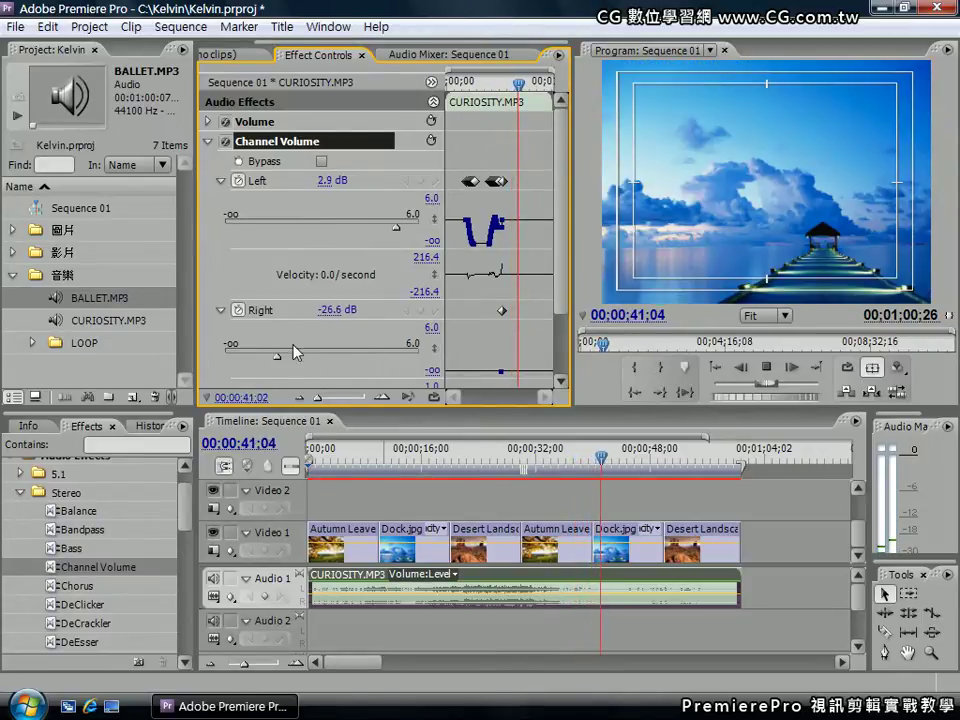
left_click_drag(277, 357, 314, 357)
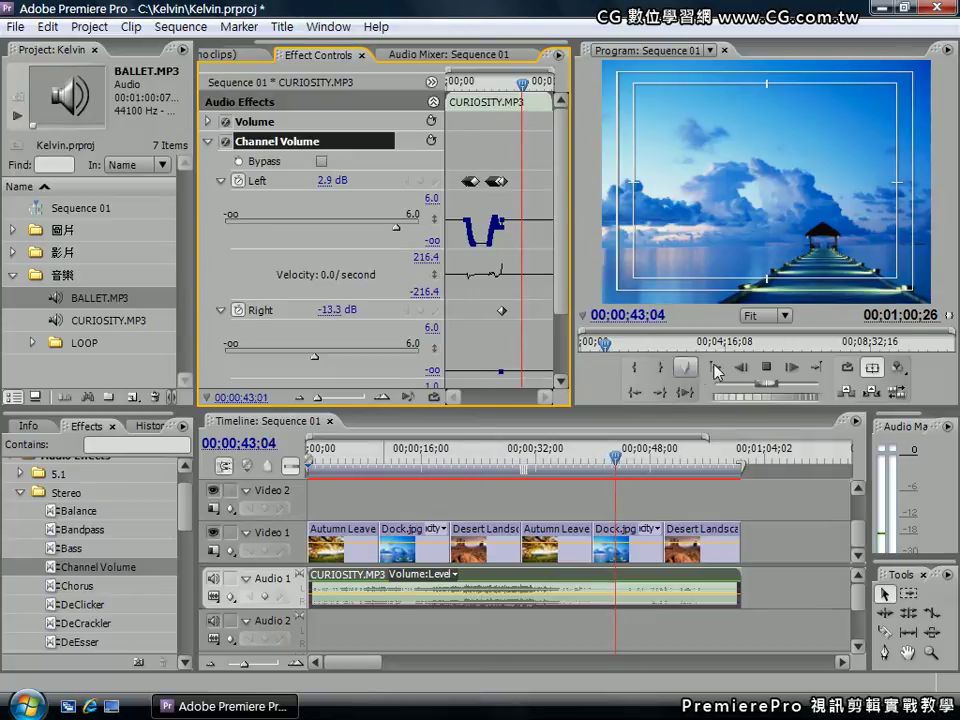
left_click(766, 367)
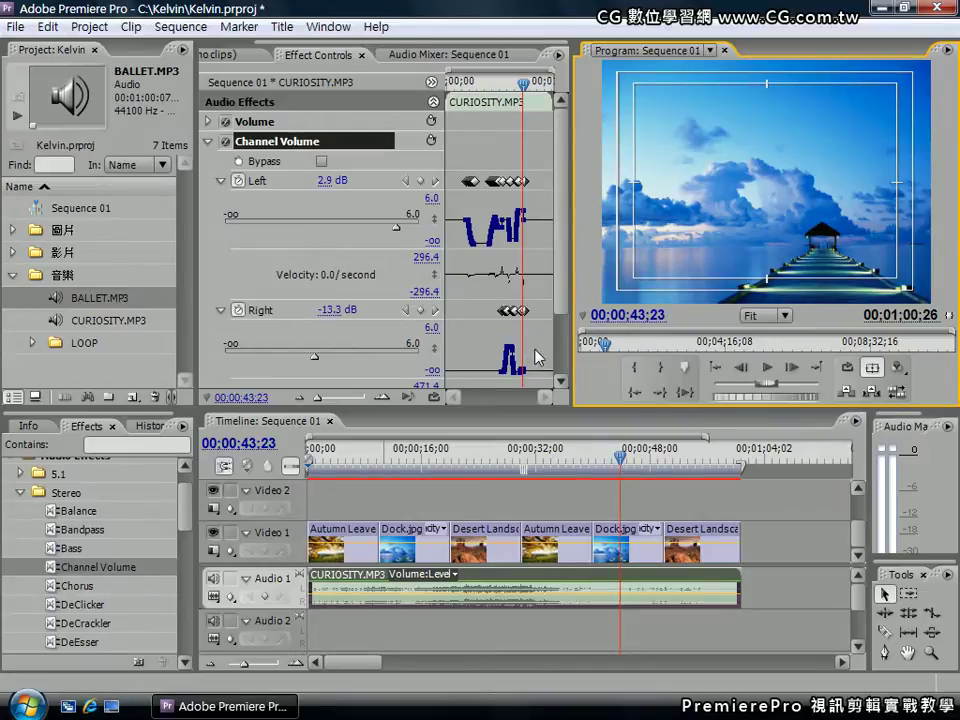
left_click(282, 149)
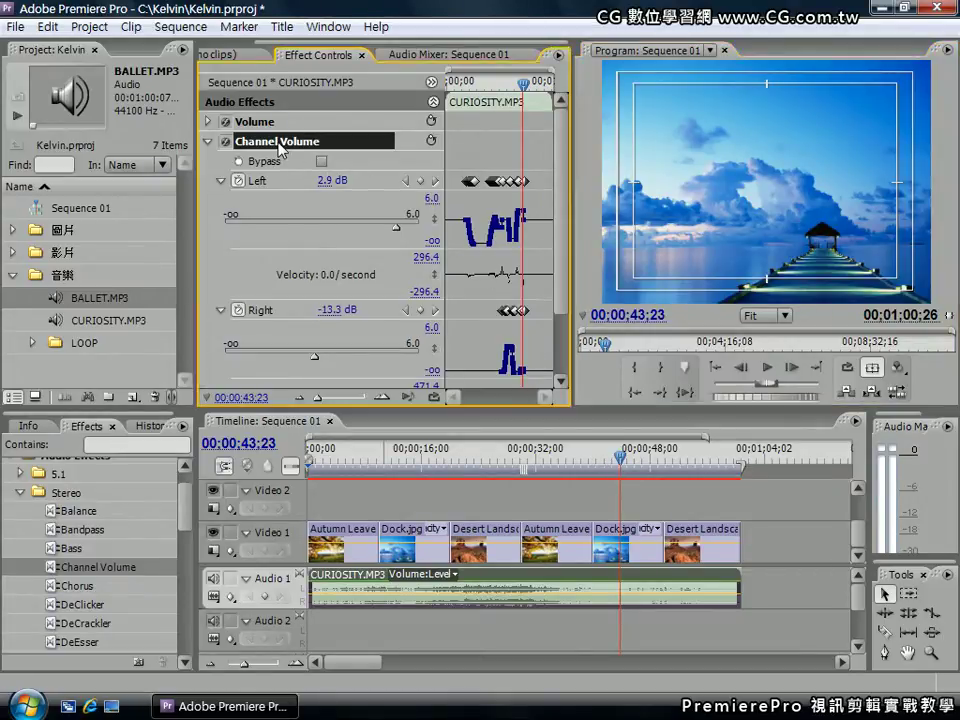
Step: Remove Channel Volume from CURIOSITY.MP3 and apply the Stereo DeNoiser effect instead
key("Delete")
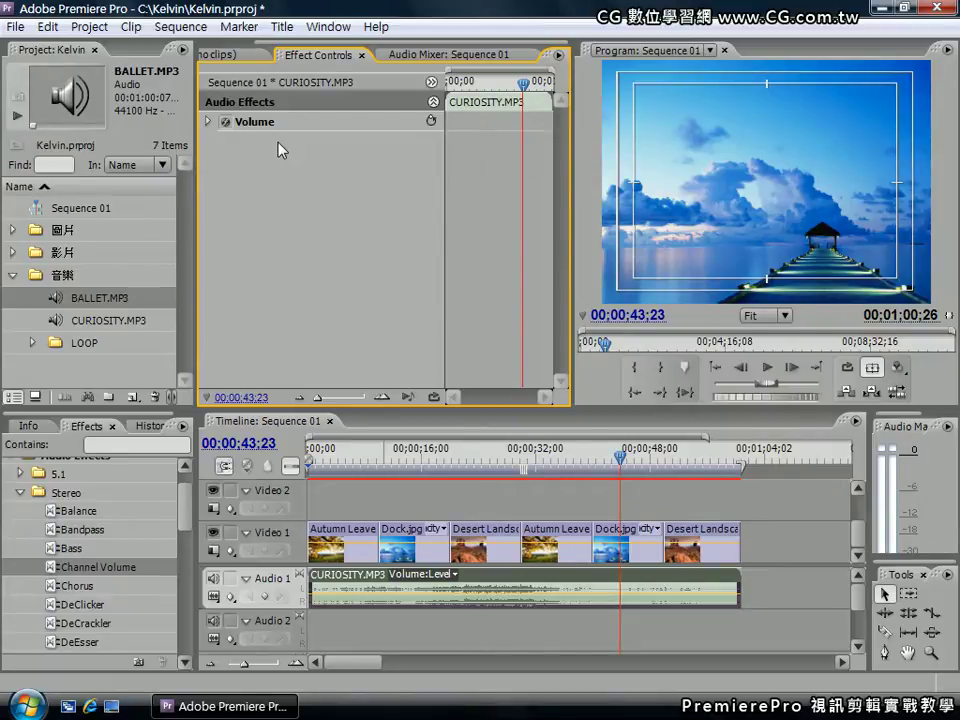
left_click_drag(189, 510, 192, 533)
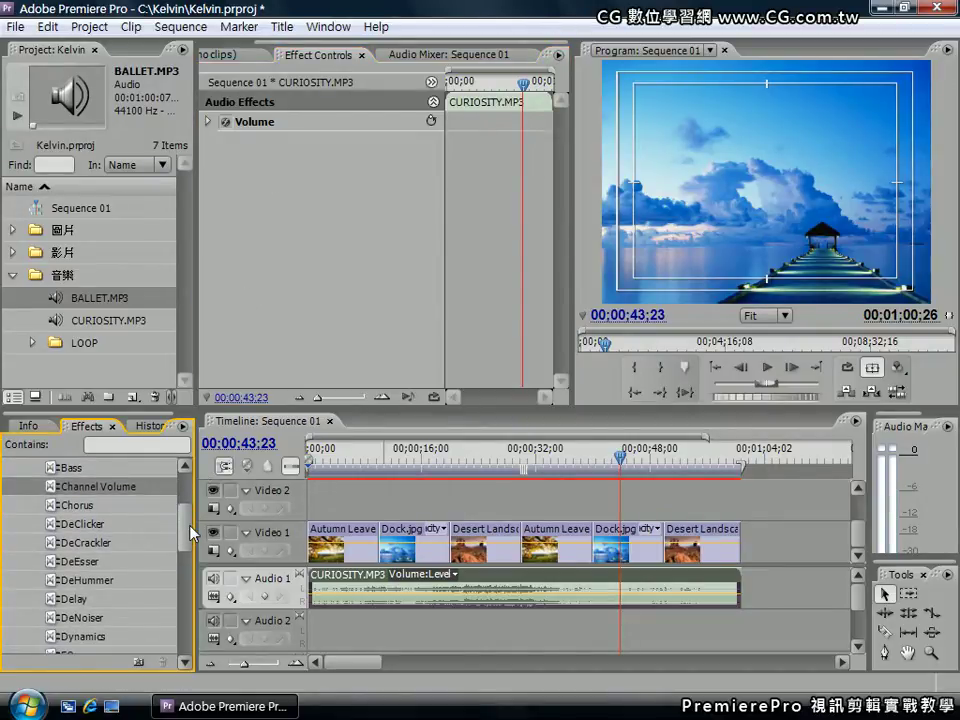
left_click(84, 620)
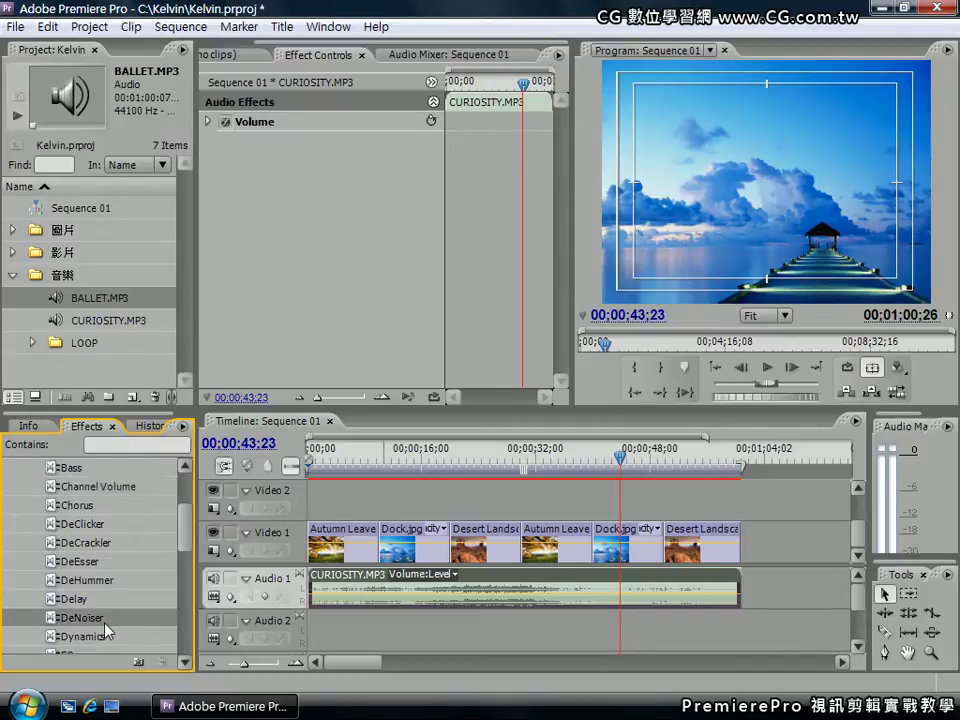
left_click_drag(86, 628, 318, 585)
Step: Expand DeNoiser in Effect Controls and reveal its Custom Setup
left_click(228, 142)
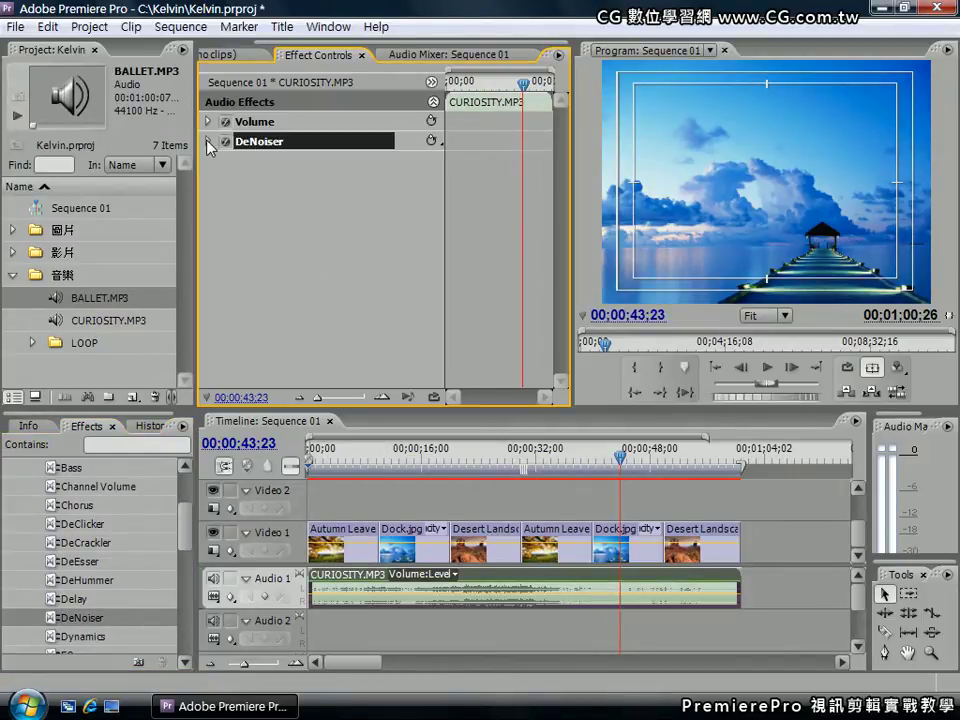
left_click(209, 141)
left_click(312, 208)
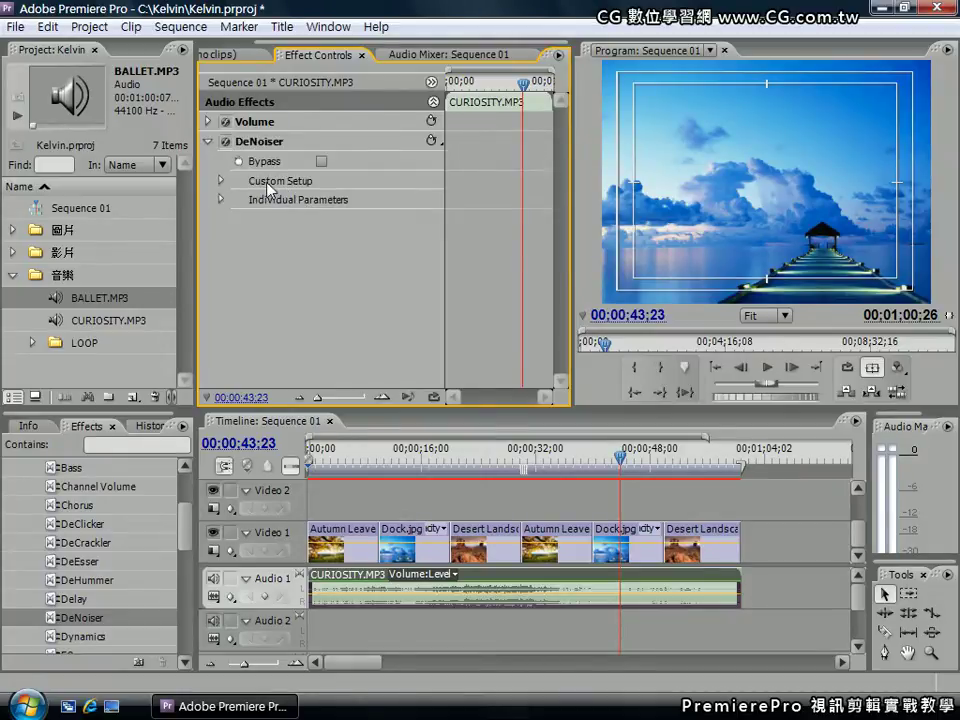
left_click(221, 181)
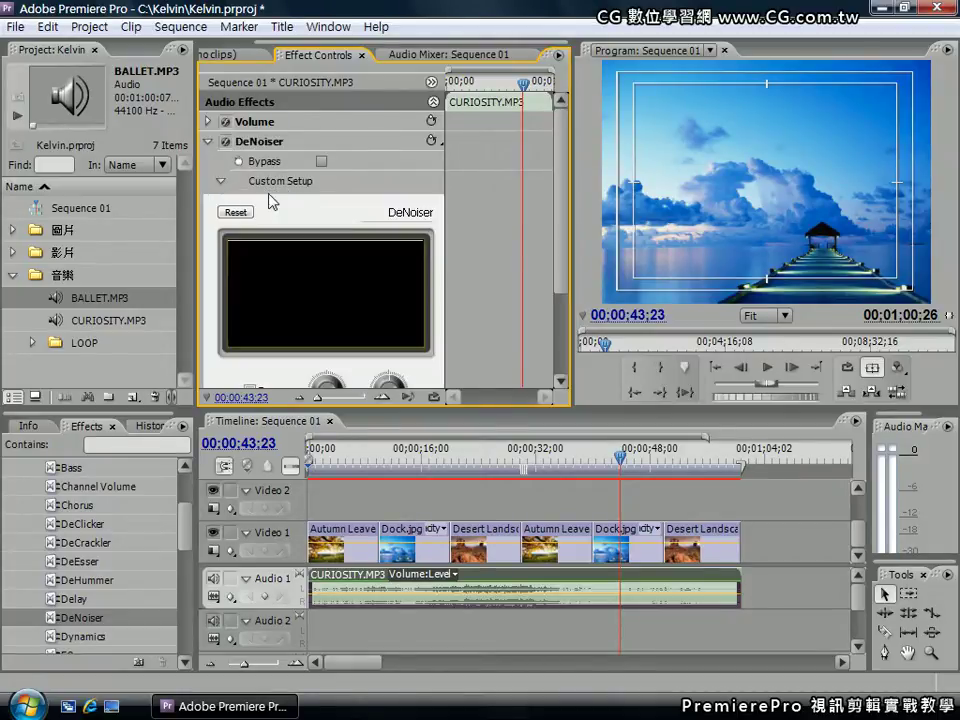
scroll(558, 300, "down", 2)
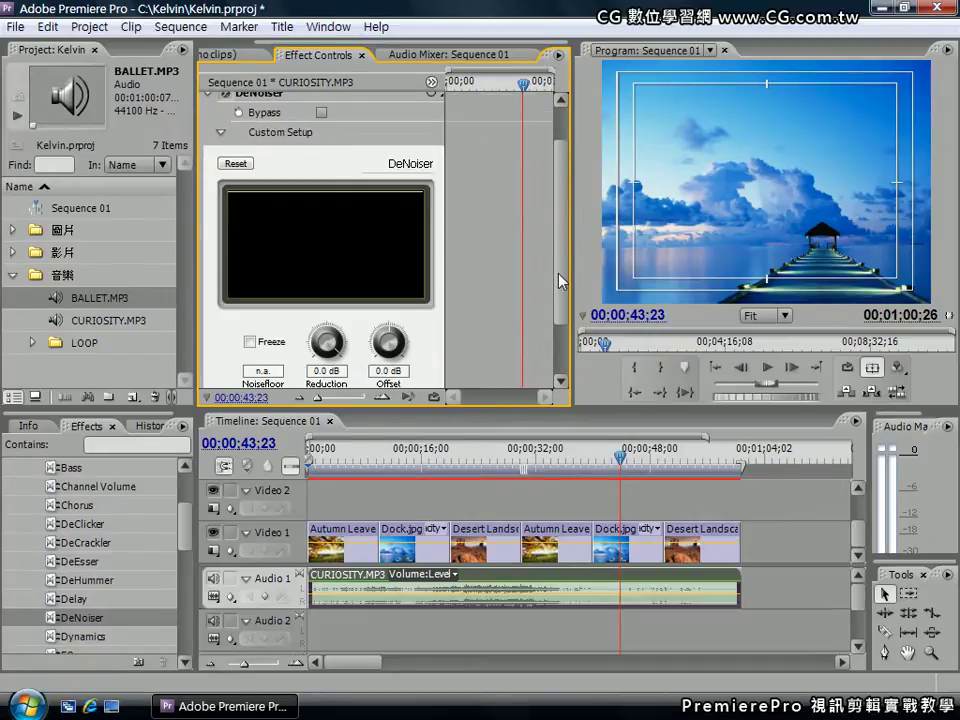
scroll(561, 311, "down", 2)
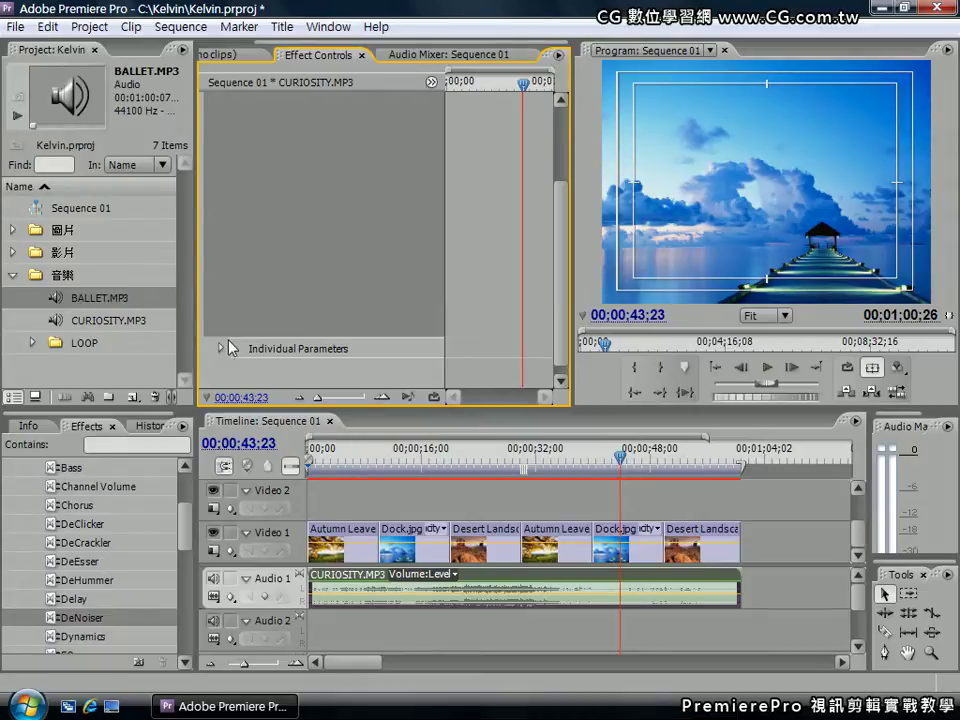
scroll(561, 210, "up", 2)
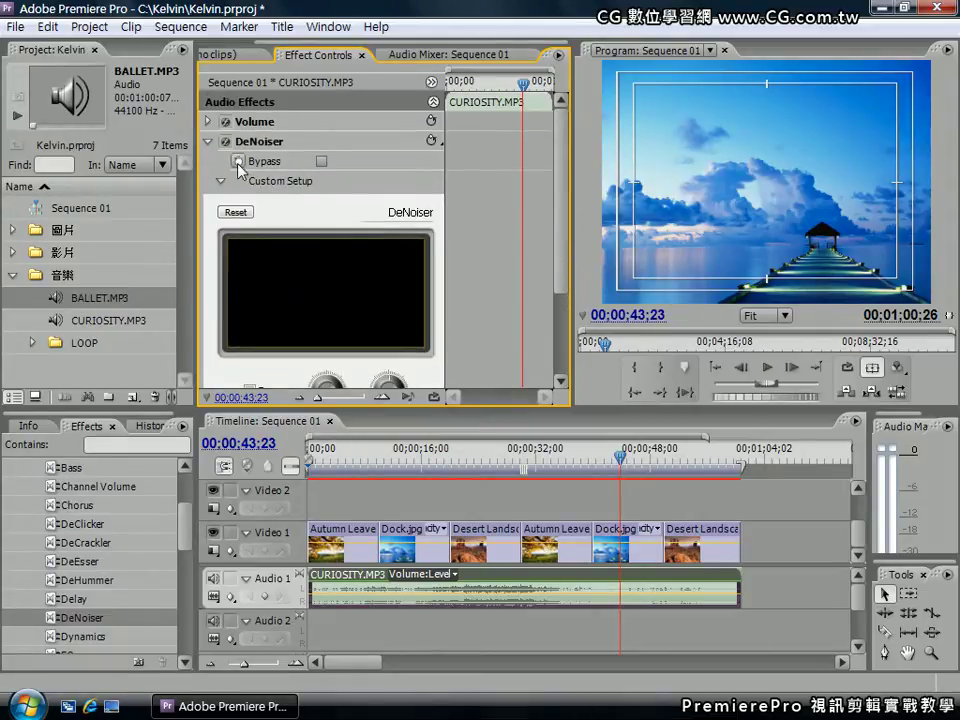
left_click_drag(561, 261, 561, 334)
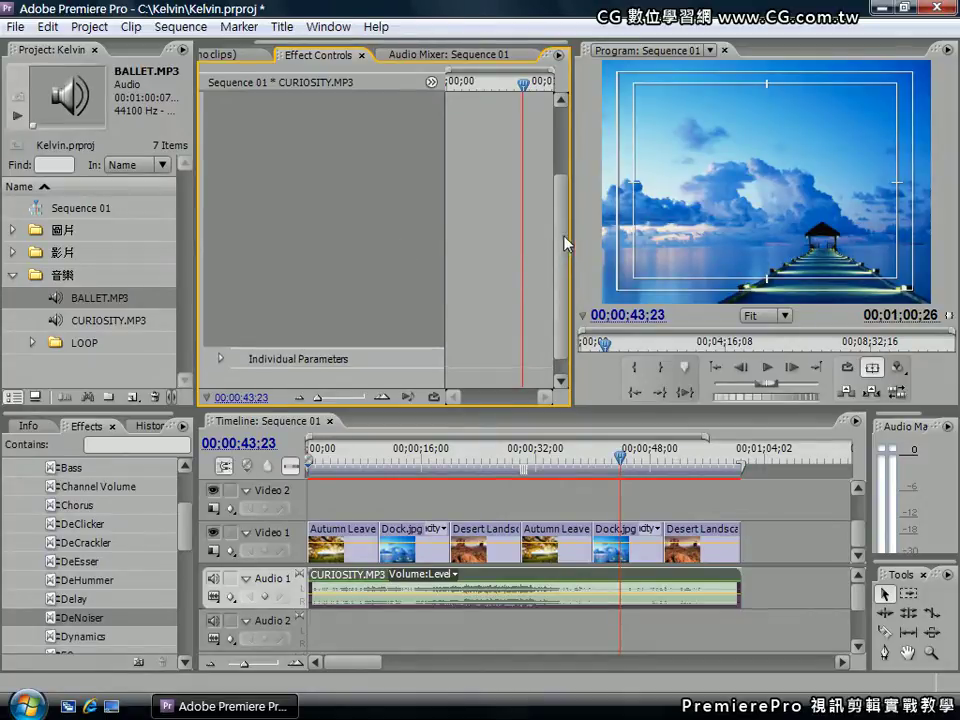
left_click_drag(563, 242, 562, 150)
Step: Play the sequence to audition DeNoiser, then delete it from CURIOSITY.MP3
left_click(766, 367)
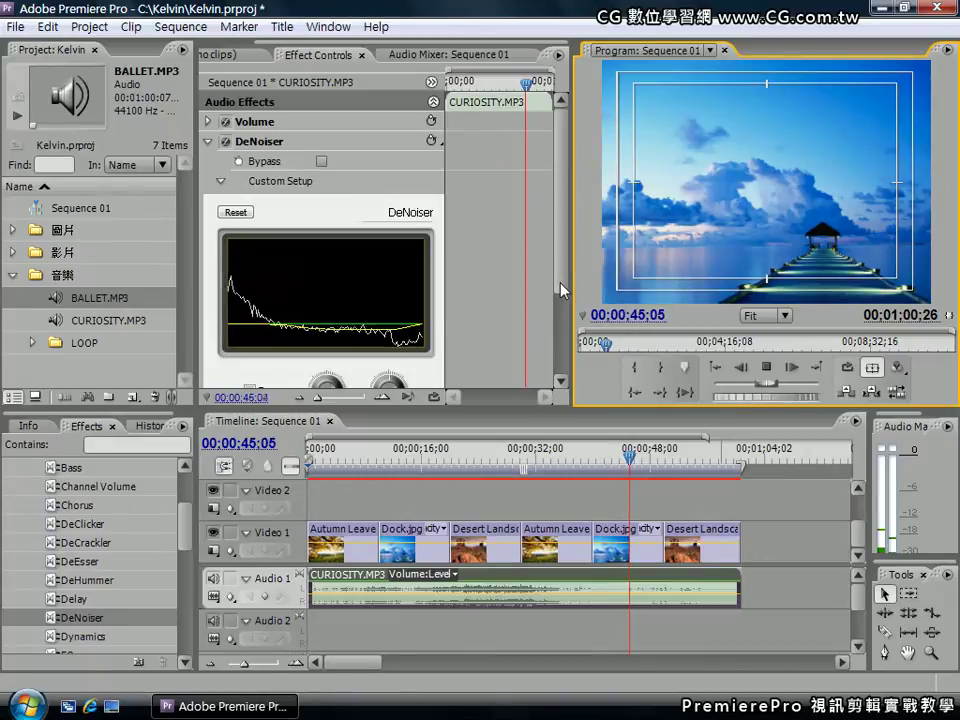
left_click_drag(559, 290, 559, 313)
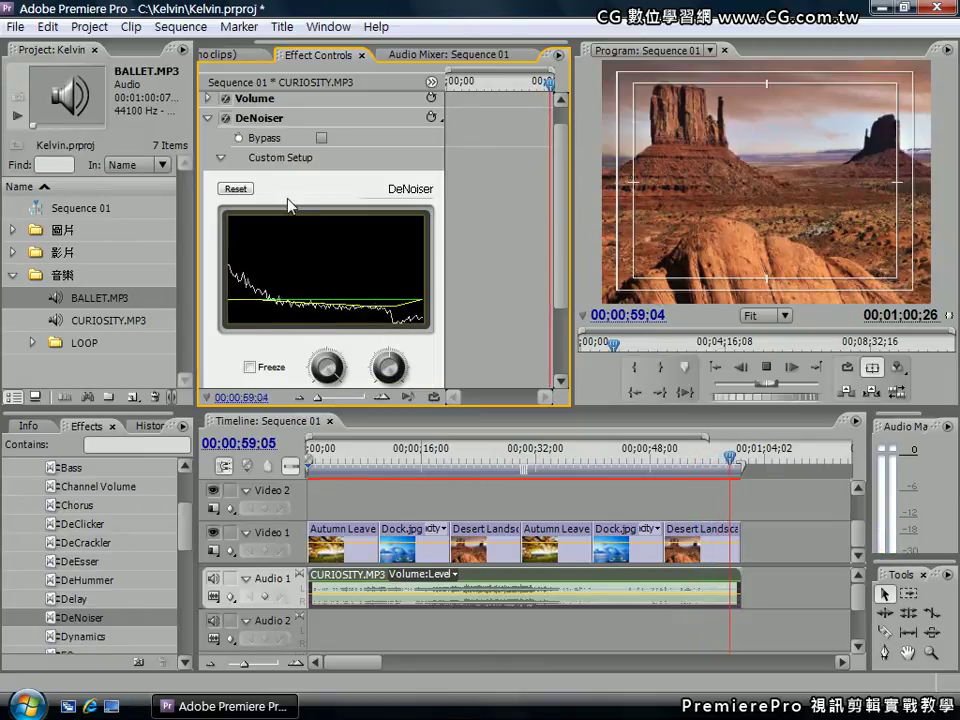
left_click(262, 119)
key("Delete")
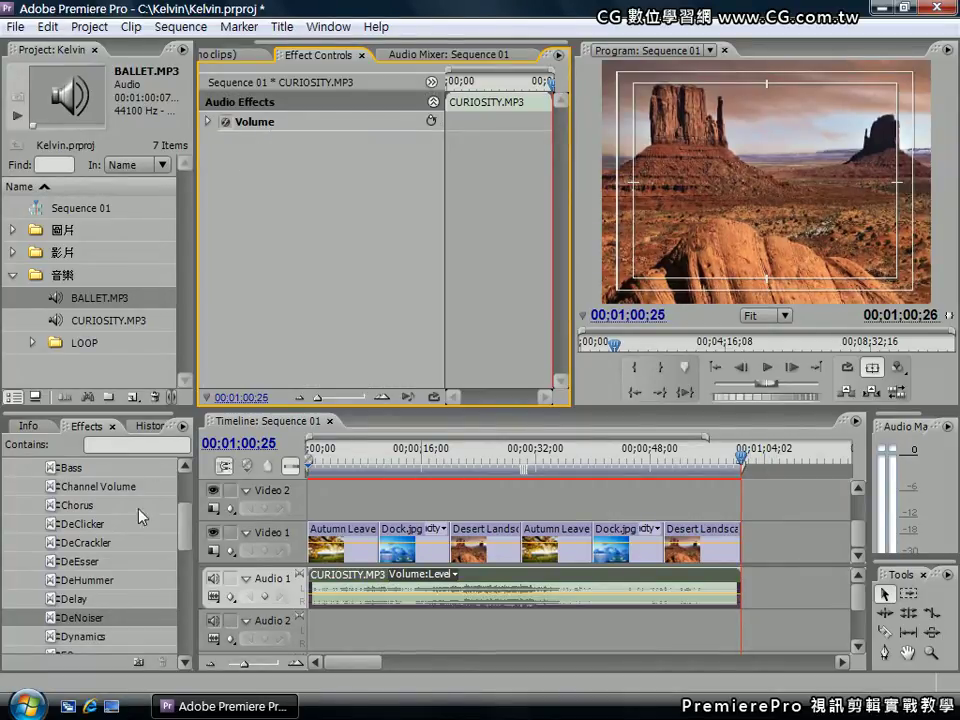
scroll(160, 560, "down", 2)
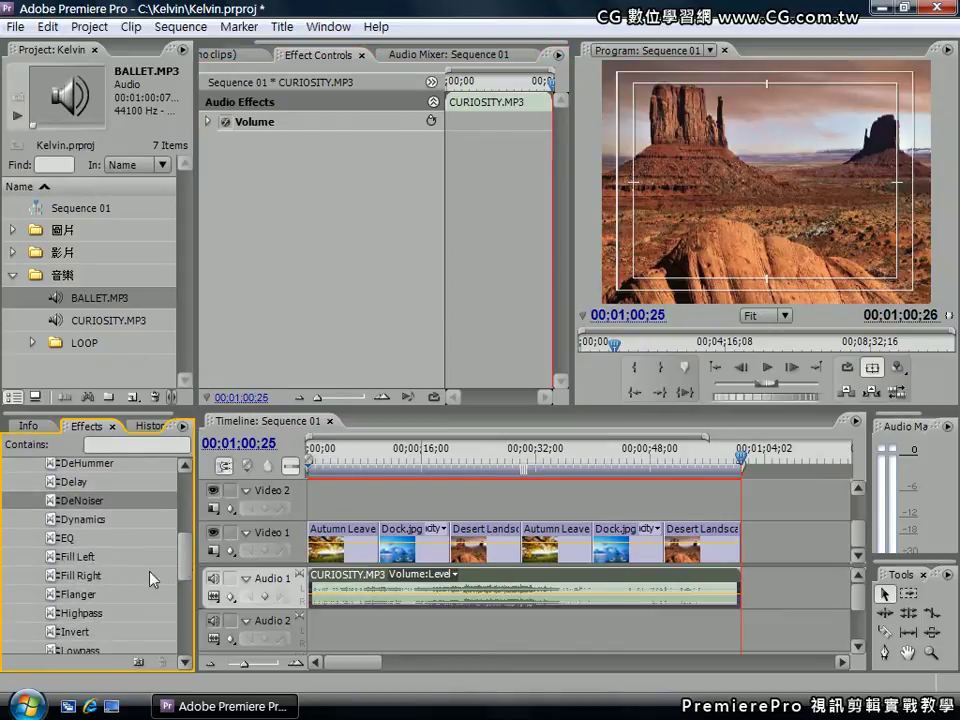
left_click(69, 539)
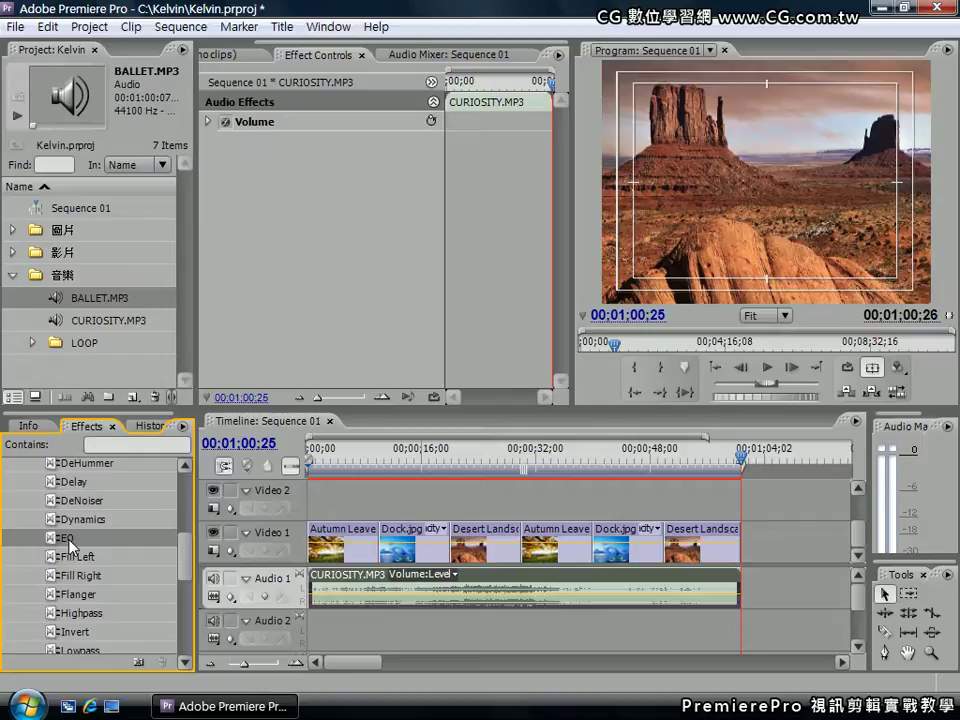
Step: Apply EQ to CURIOSITY.MP3 and expand its Custom Setup showing the Low to High bands
left_click_drag(69, 545, 334, 590)
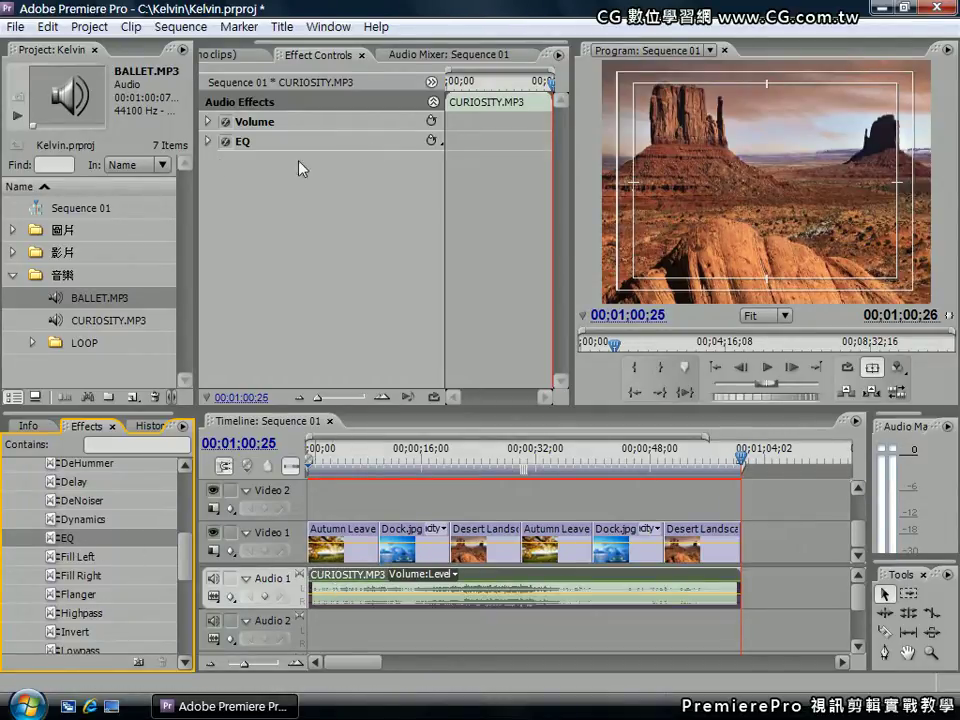
left_click(208, 141)
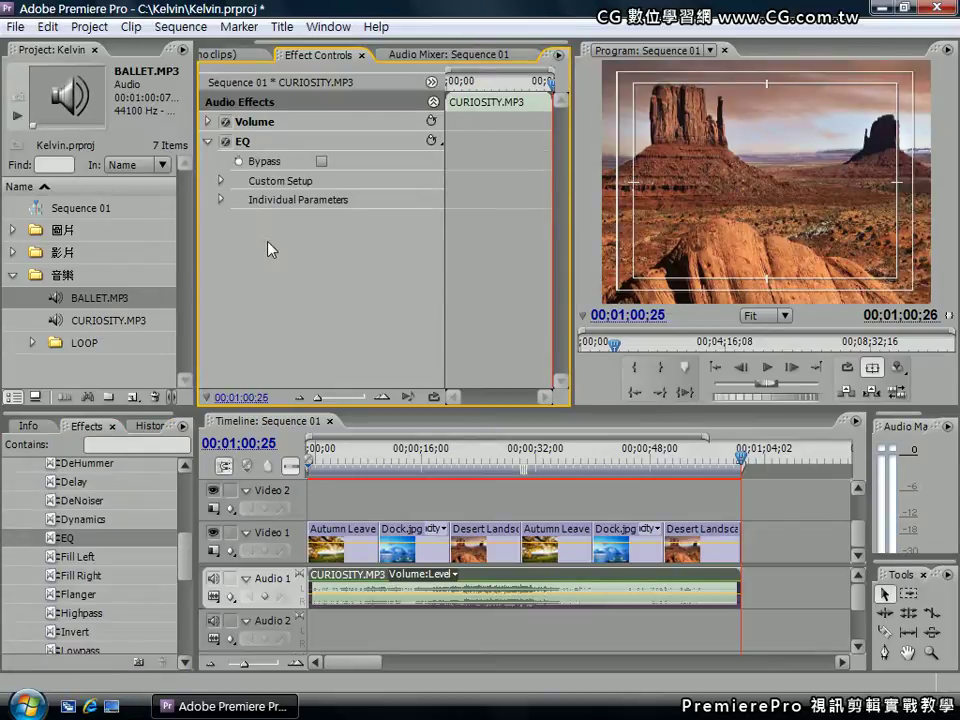
left_click(431, 83)
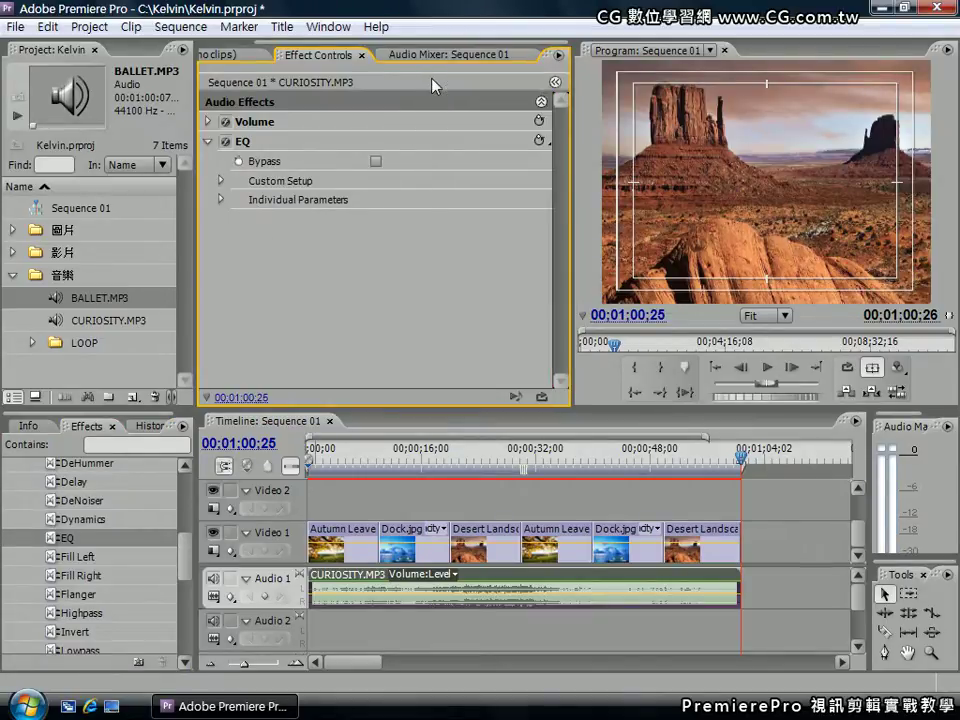
left_click(220, 182)
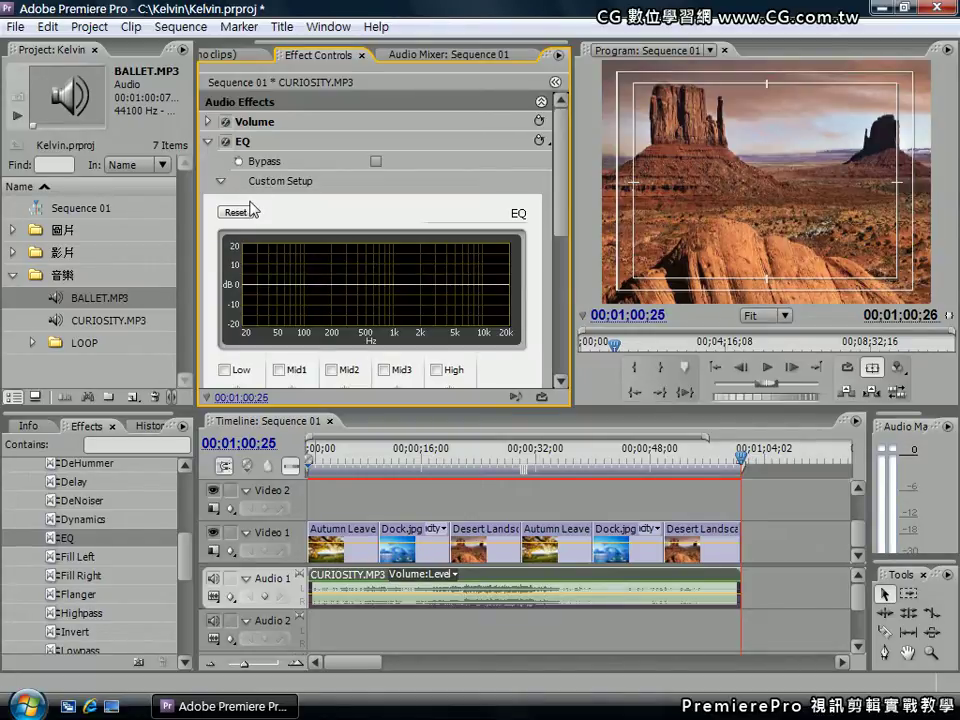
scroll(560, 276, "down", 2)
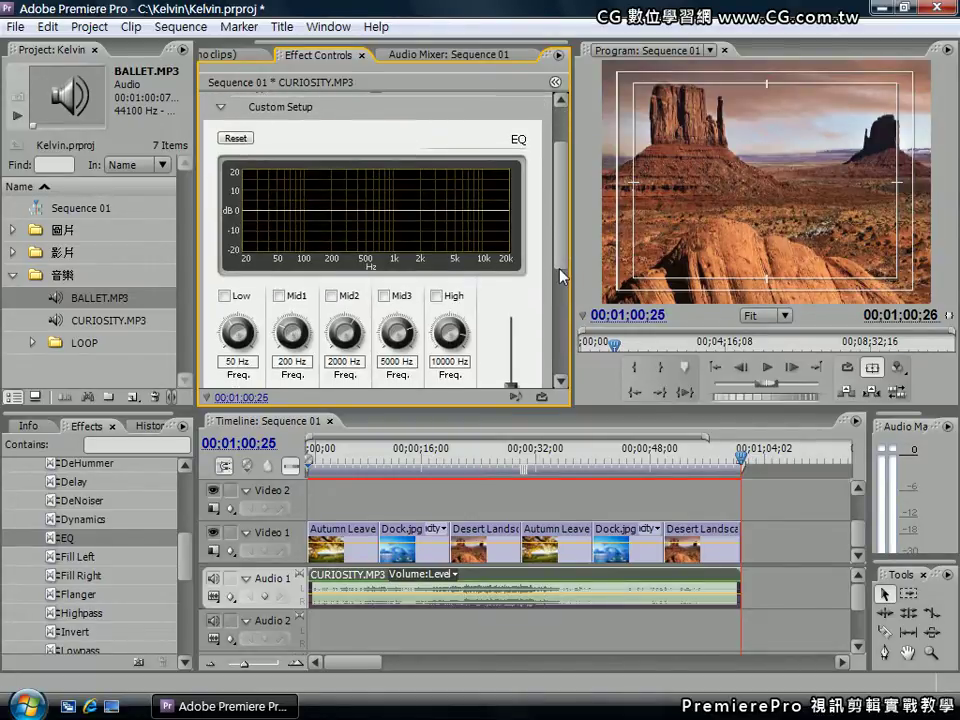
scroll(561, 276, "down", 1)
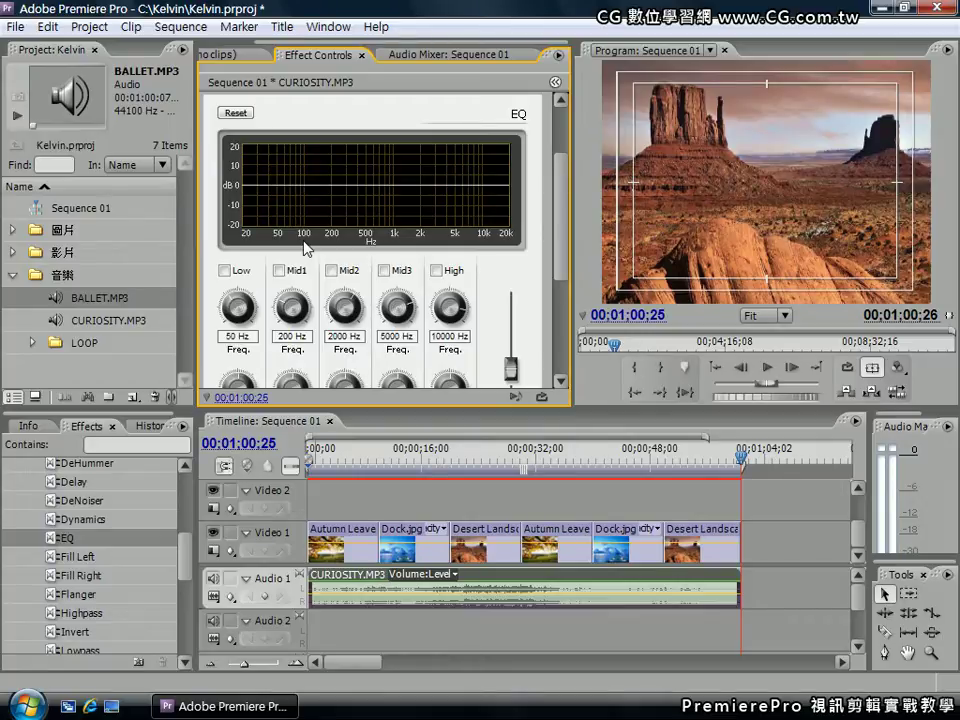
left_click(561, 243)
scroll(450, 289, "down", 2)
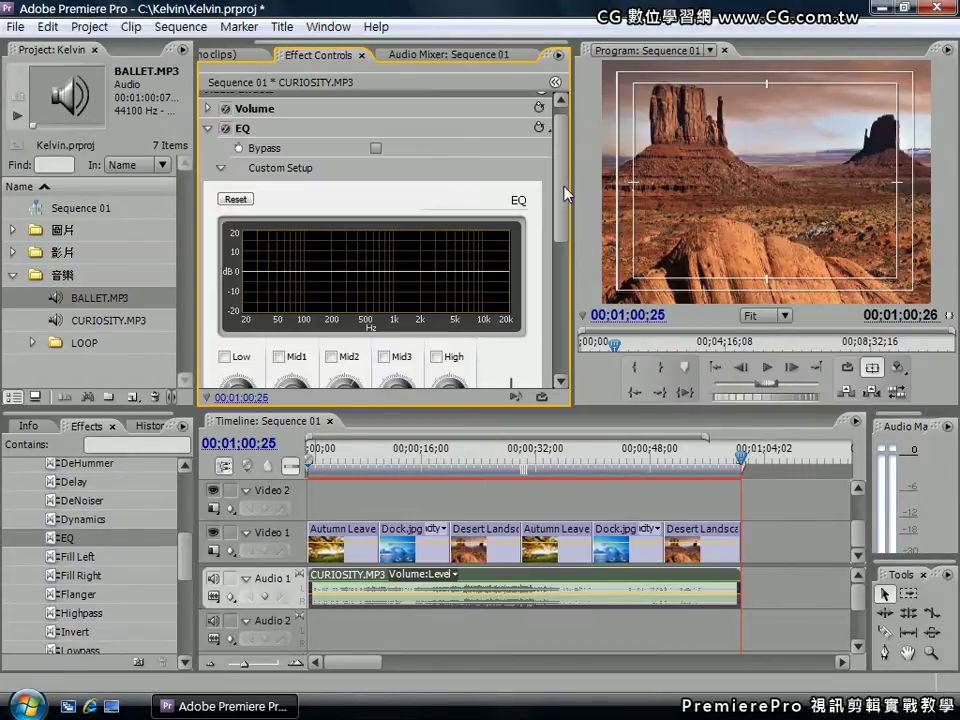
left_click(561, 383)
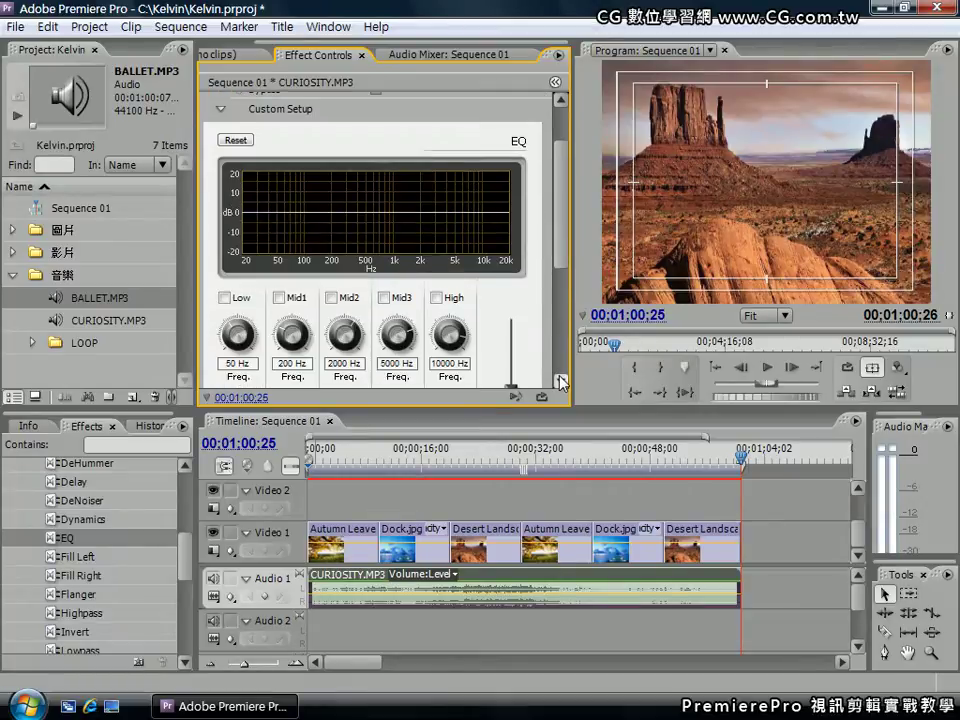
left_click(561, 383)
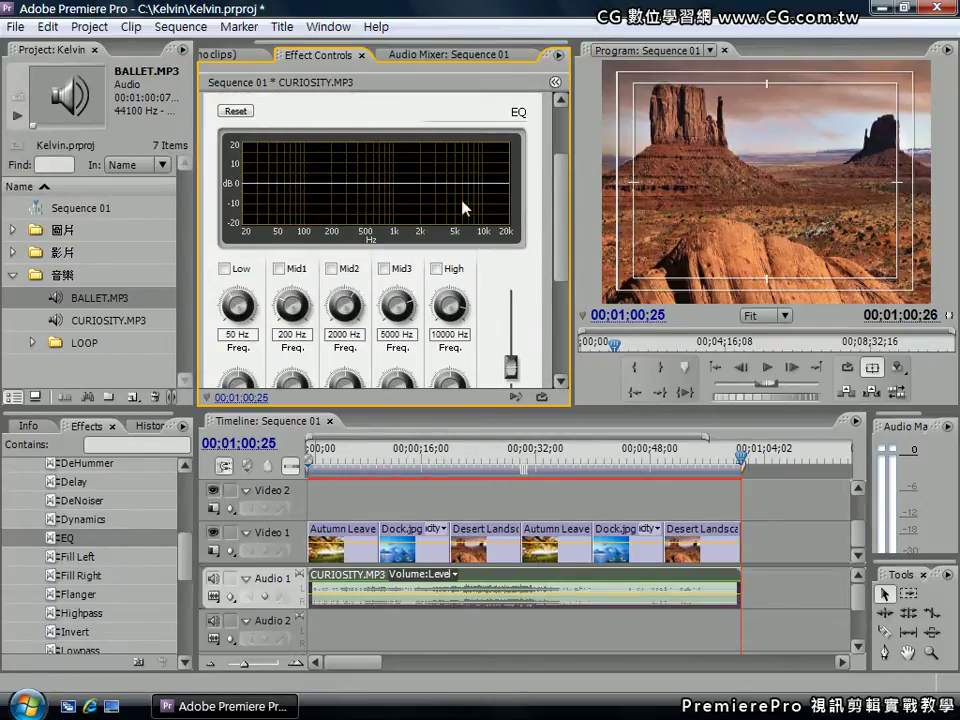
Step: Enable the EQ High band, adjust its frequency, and save the project
left_click(437, 269)
left_click_drag(466, 321, 448, 265)
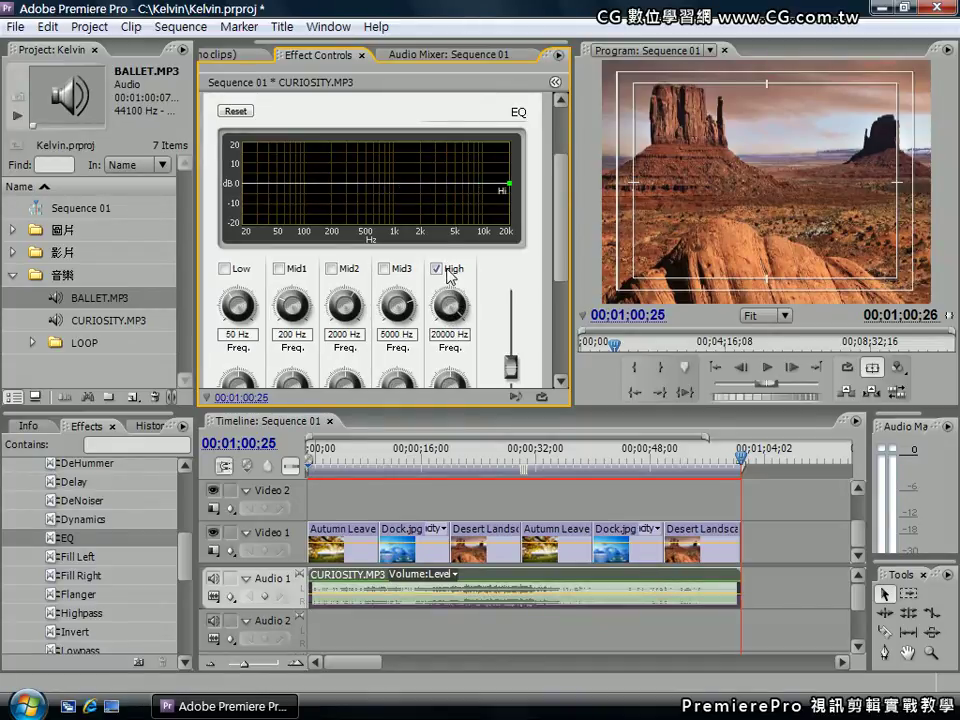
key("ctrl+s")
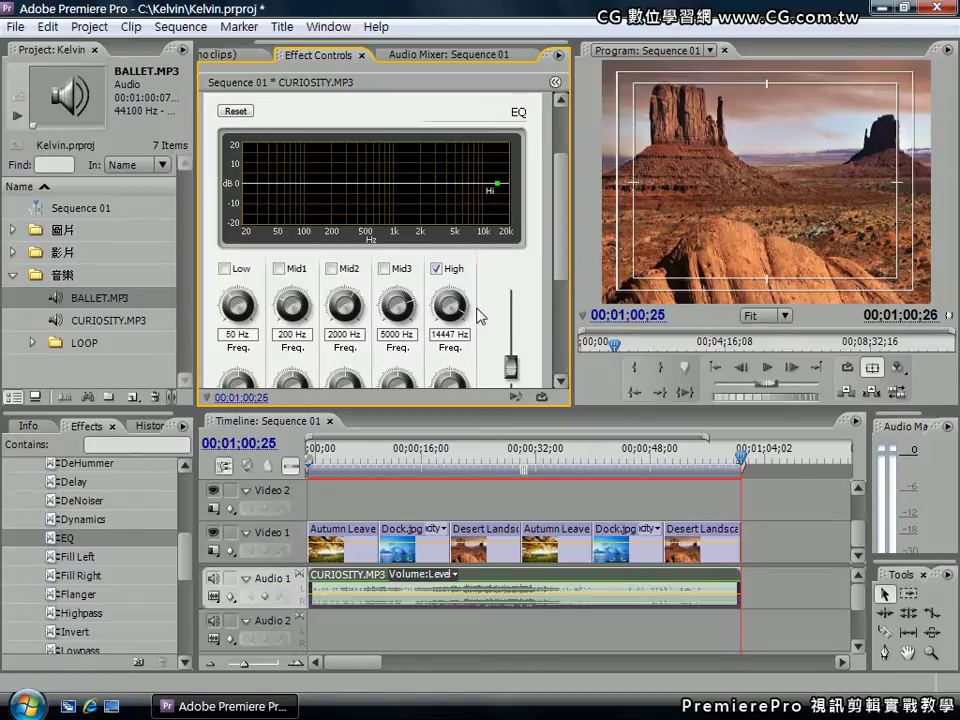
left_click_drag(458, 316, 461, 330)
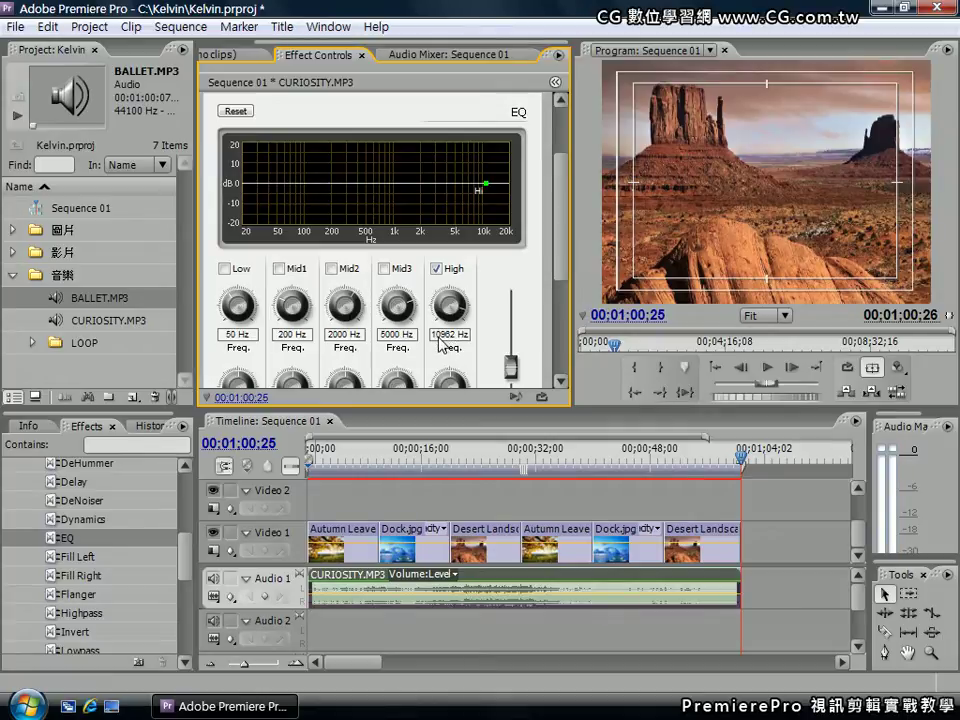
Step: Enter 15000 Hz as the High band frequency, then change it to 10000 Hz
left_click(440, 334)
key("Return")
left_click(445, 340)
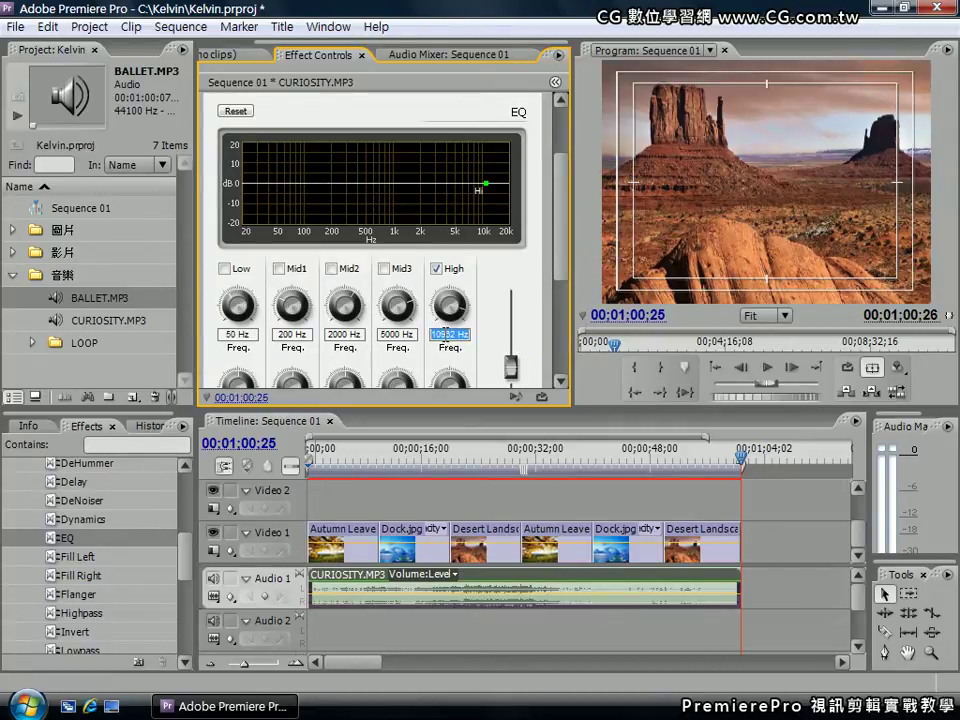
type("15000")
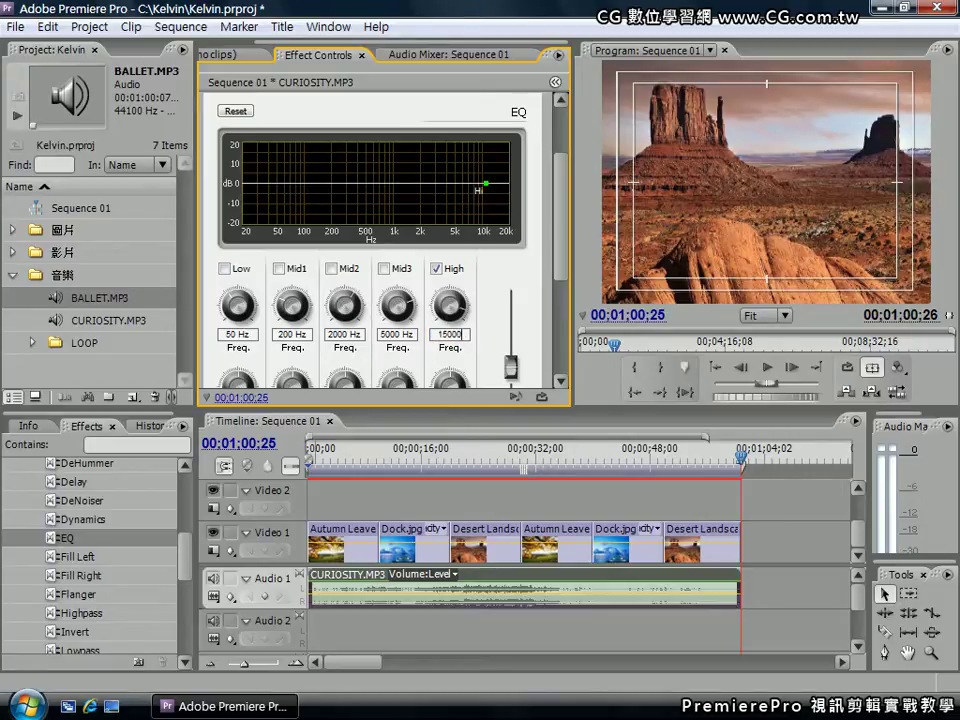
key("Return")
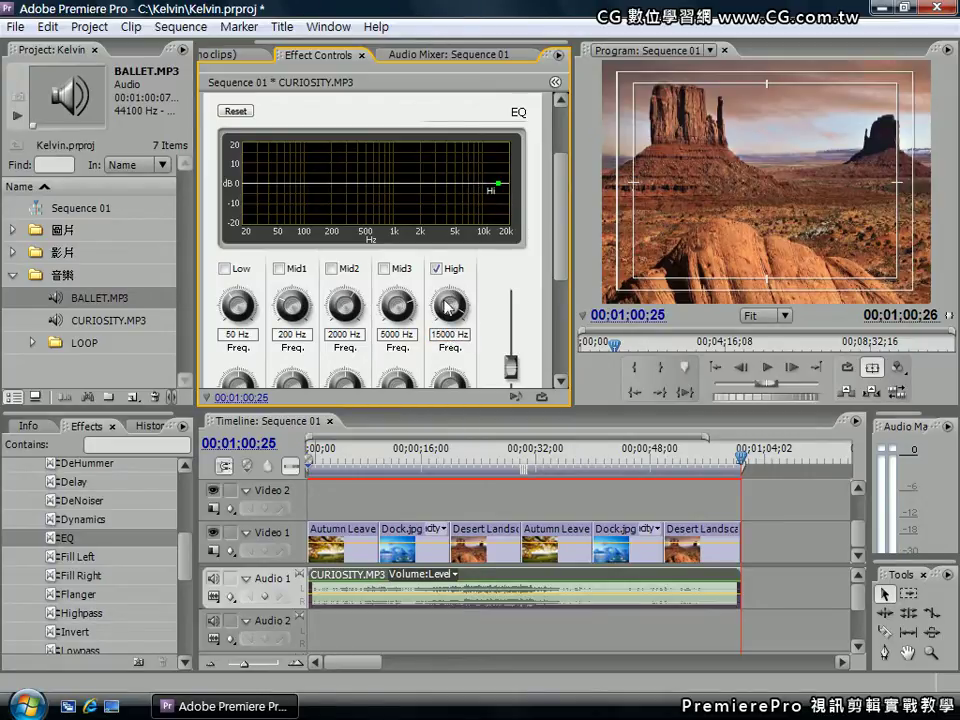
left_click(441, 335)
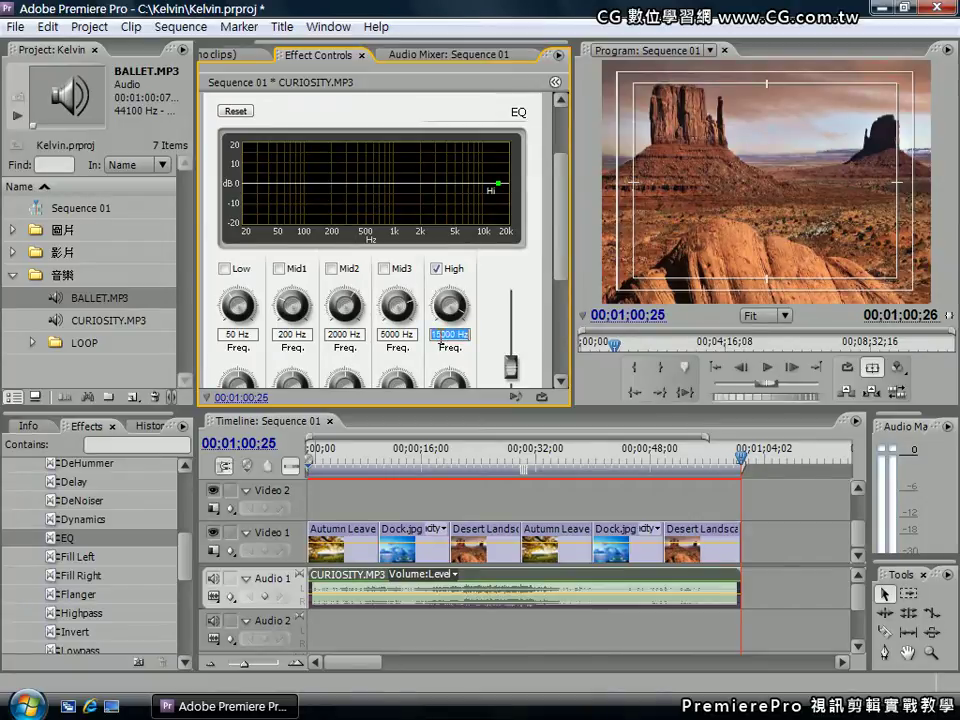
type("10000")
key("Return")
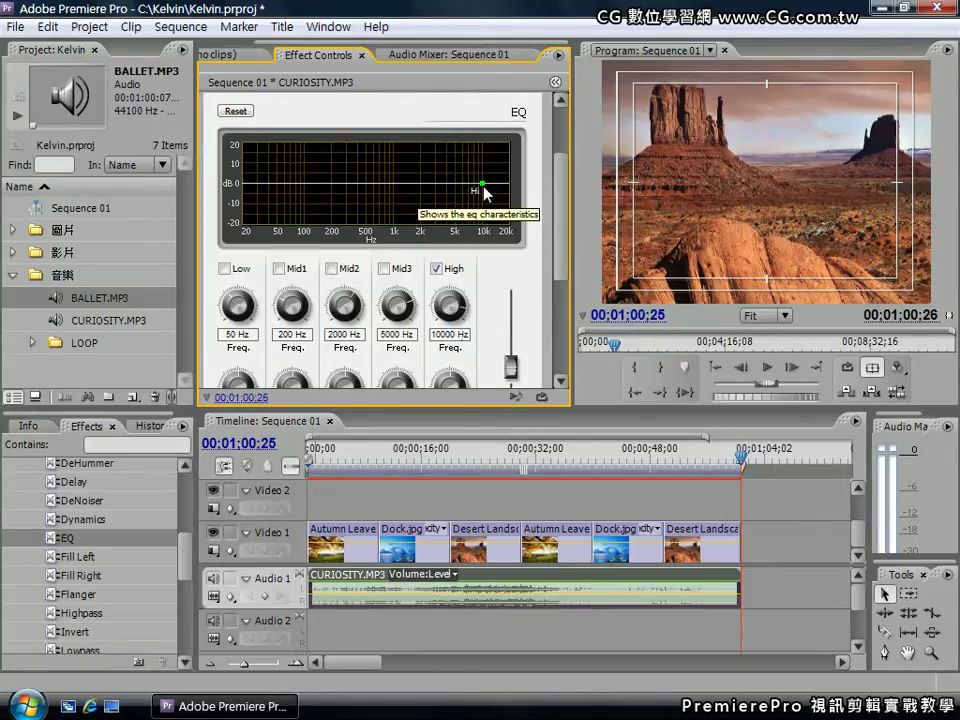
Step: Boost the EQ High band at 10000 Hz, then ease its gain back slightly
left_click_drag(484, 188, 481, 155)
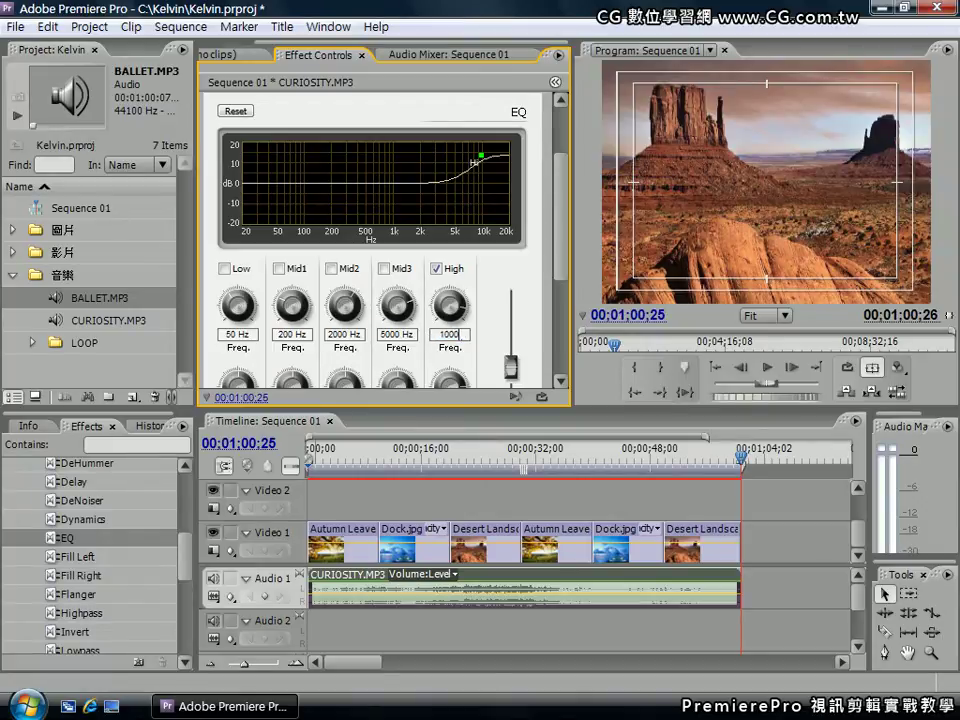
key("Return")
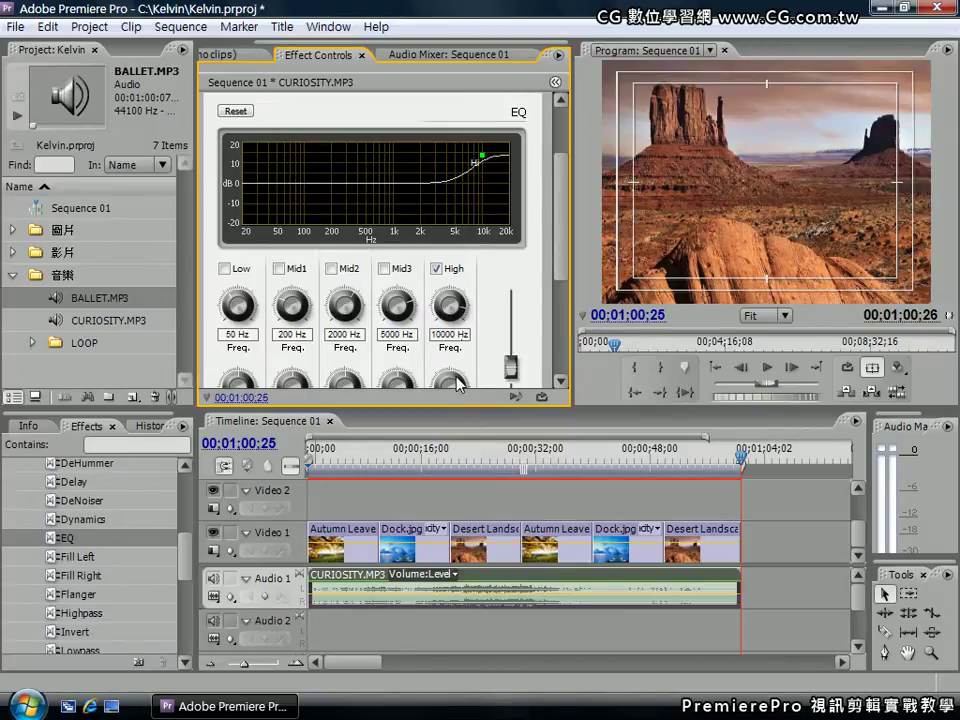
left_click_drag(434, 360, 449, 395)
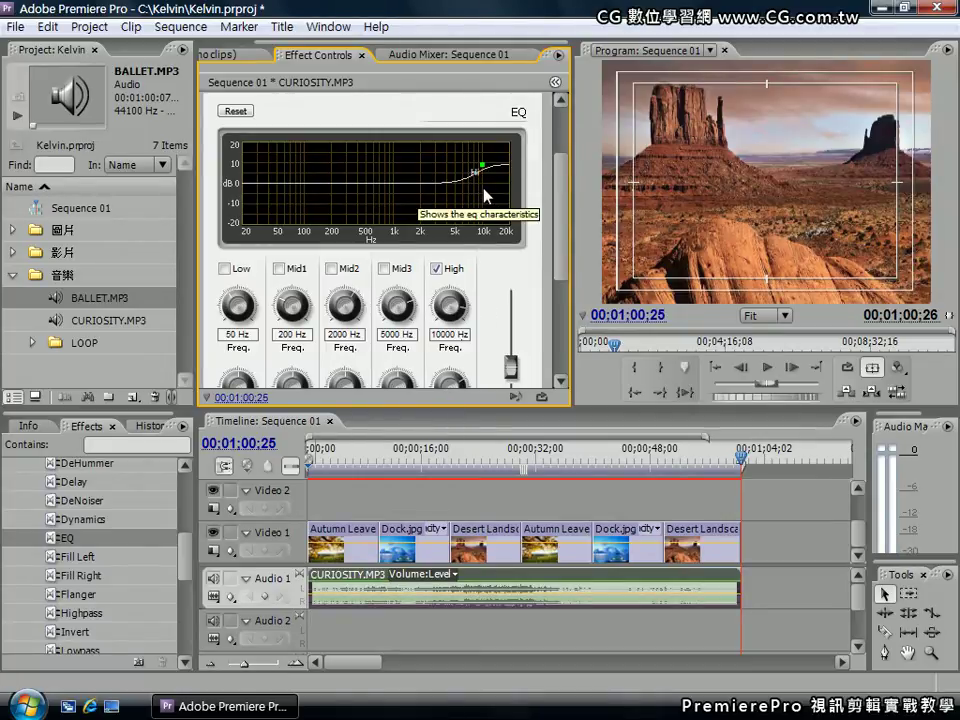
Step: Enable the EQ Mid3 band at 5000 Hz and give it a small gain boost
left_click(383, 268)
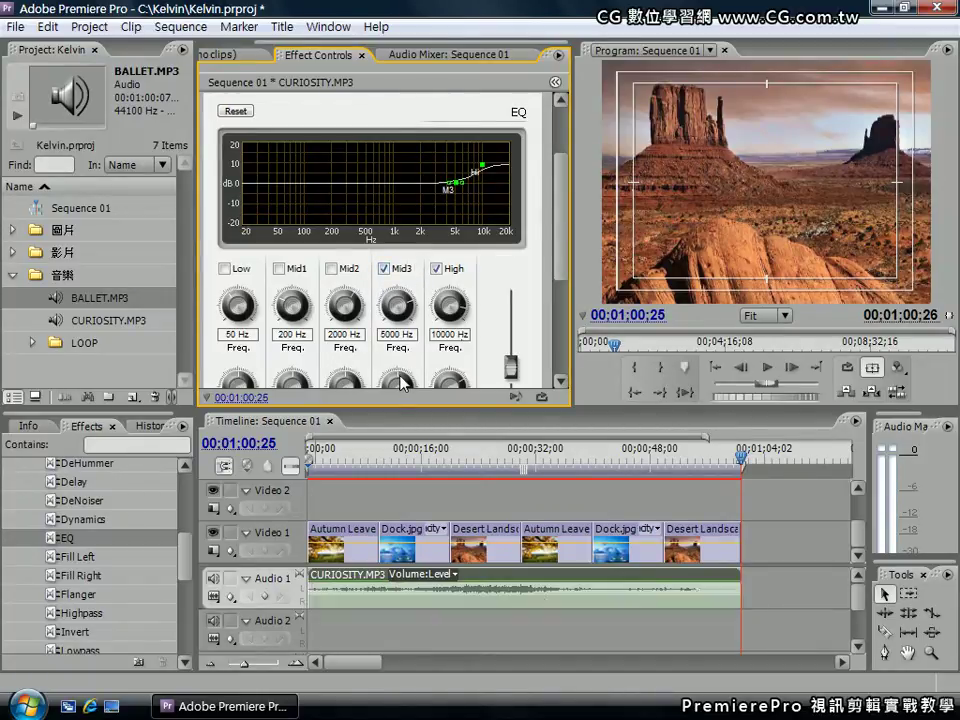
left_click_drag(405, 385, 365, 325)
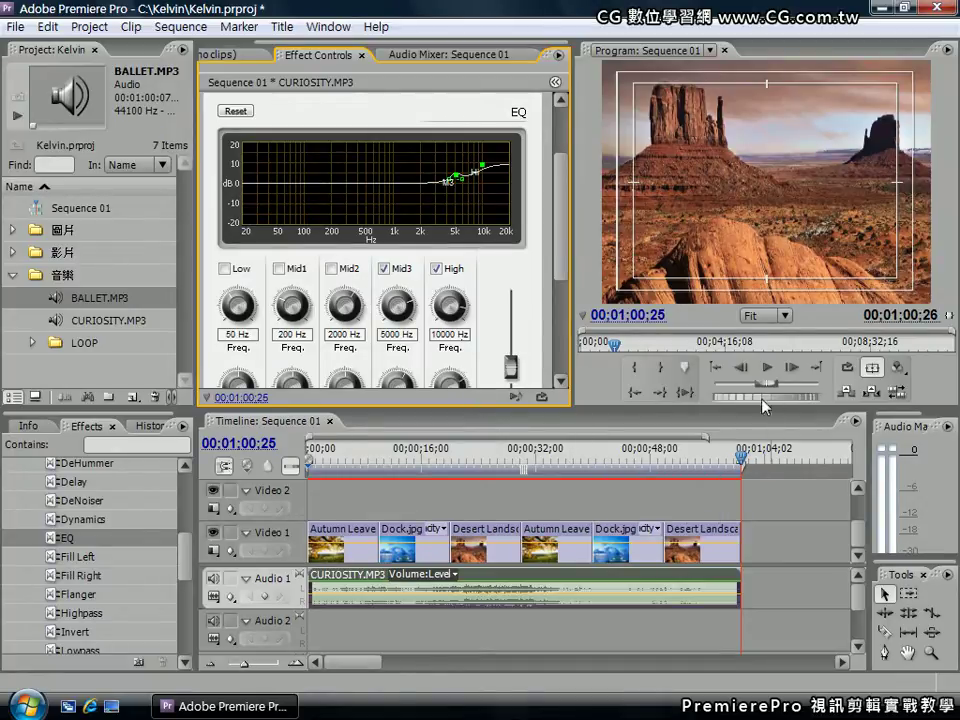
Step: Play the sequence from the start to hear the EQ
left_click(716, 369)
left_click(716, 369)
left_click(716, 369)
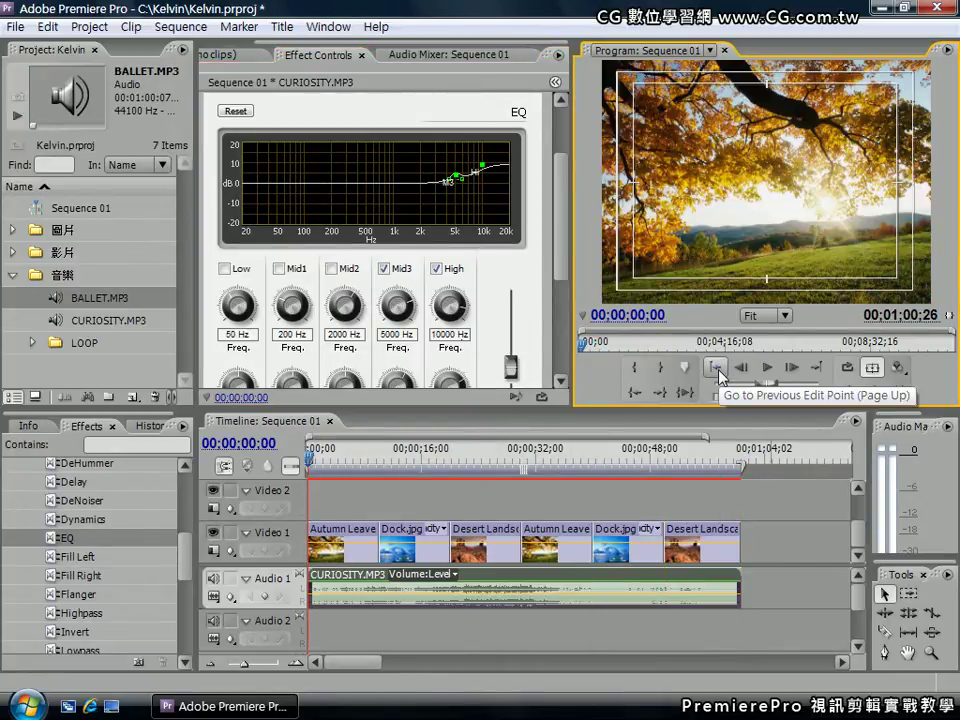
left_click(767, 368)
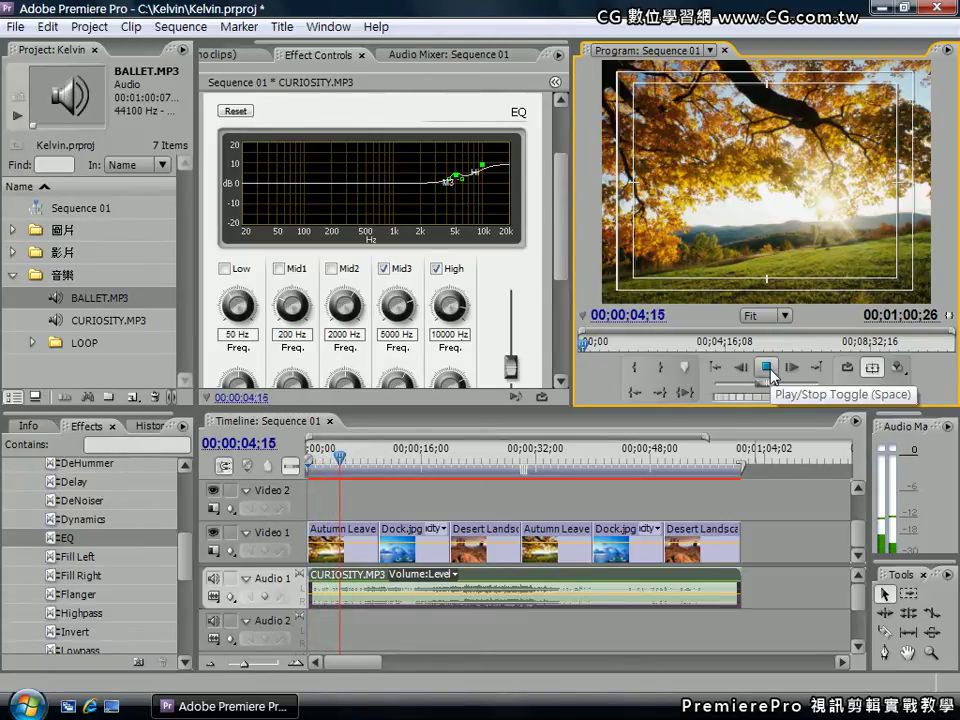
Step: Enable the EQ Low band at 49 Hz and cut it to about -10 dB during playback
left_click(224, 269)
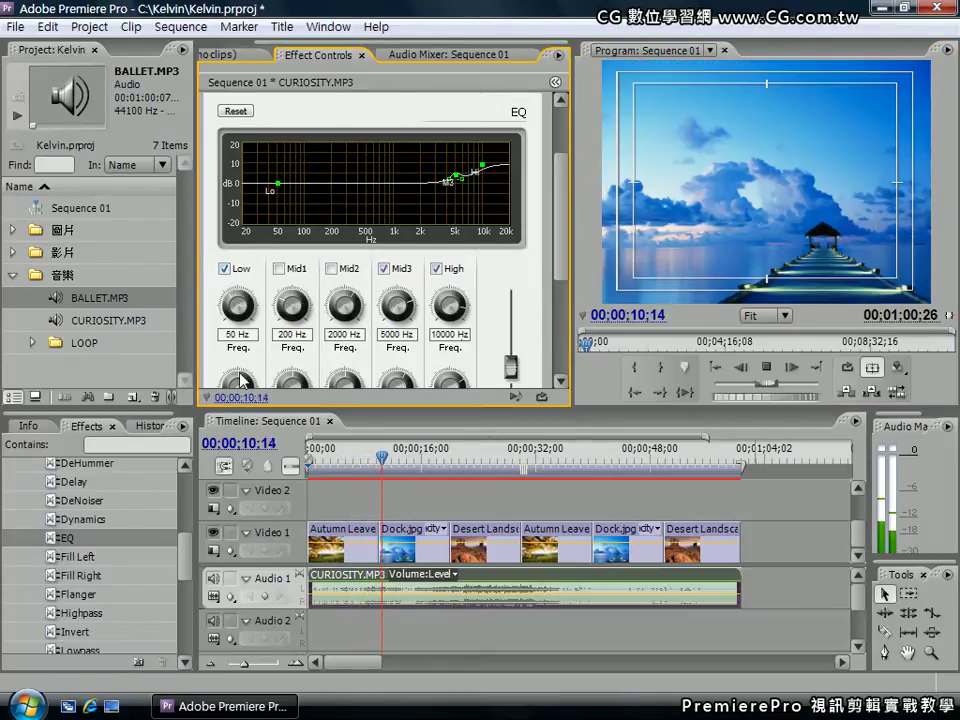
left_click_drag(273, 380, 205, 310)
left_click_drag(160, 268, 120, 248)
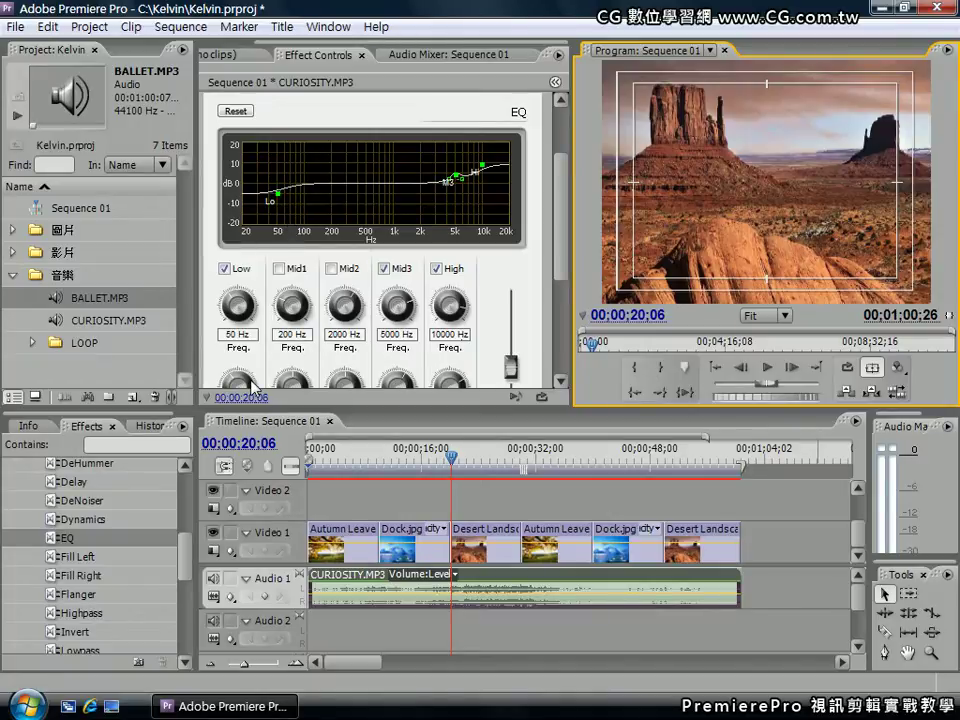
left_click_drag(240, 382, 245, 420)
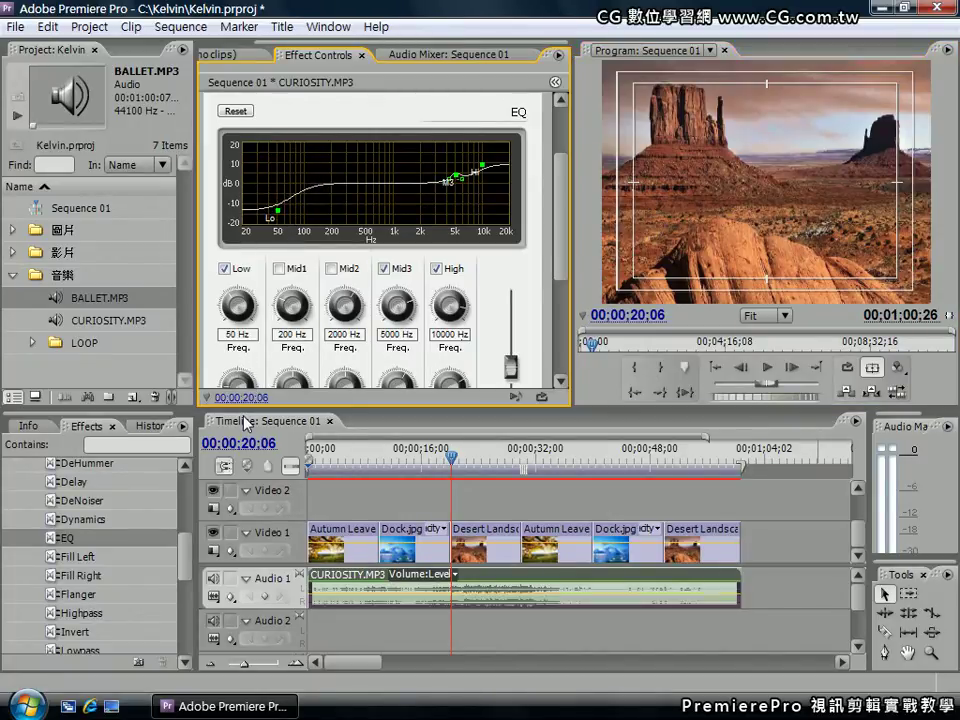
left_click(767, 368)
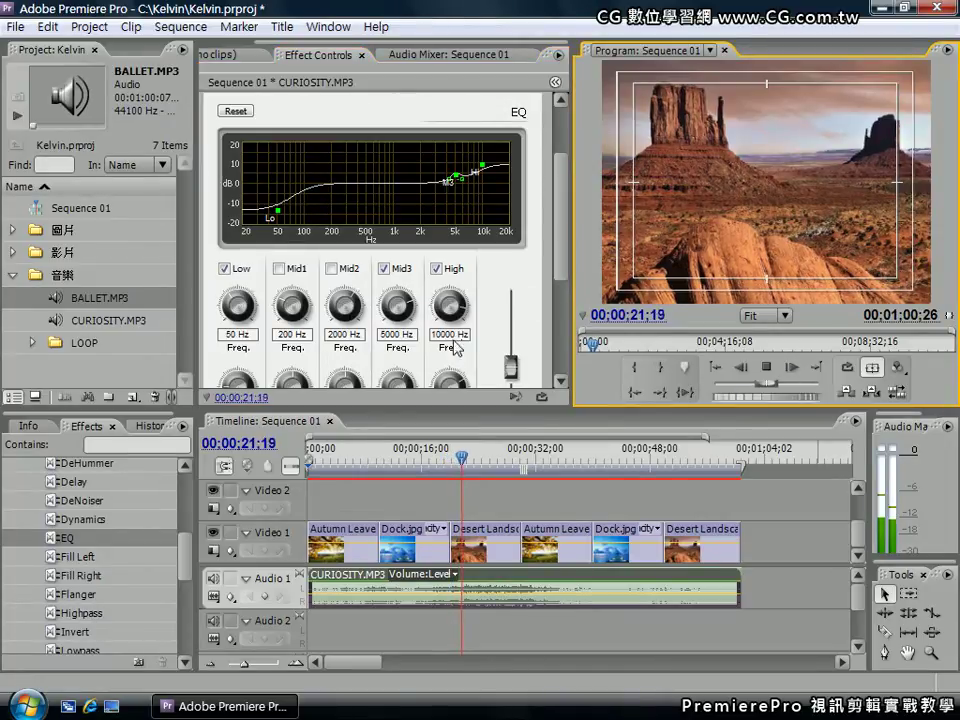
Step: Enable the Mid1 band near 200 Hz, pull its gain down, and reshape the low curve
left_click(278, 268)
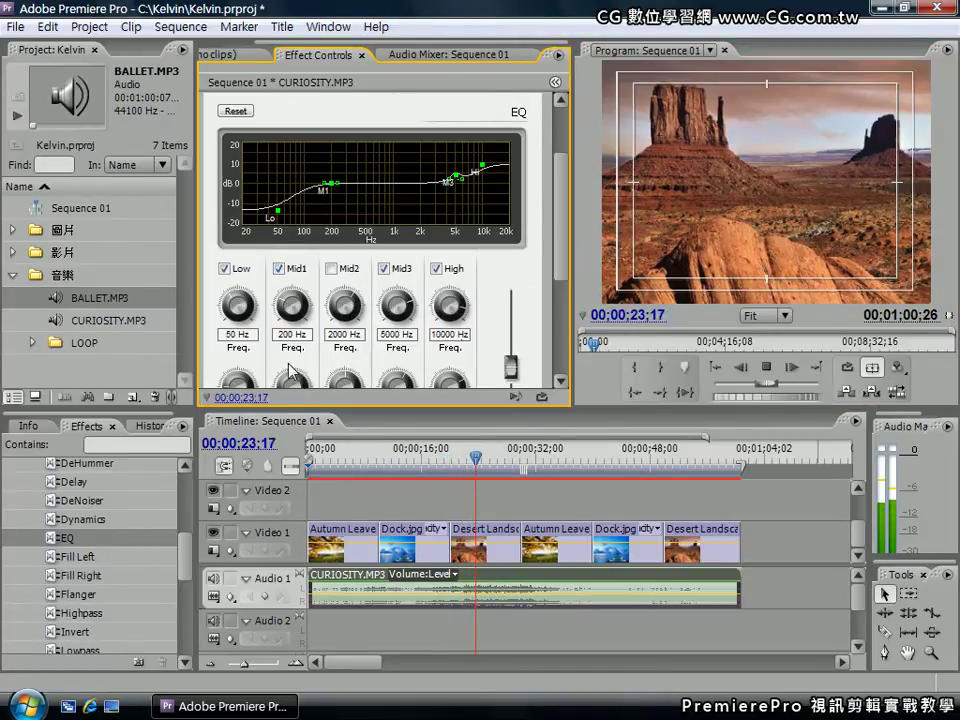
left_click_drag(292, 388, 289, 455)
left_click_drag(331, 217, 306, 221)
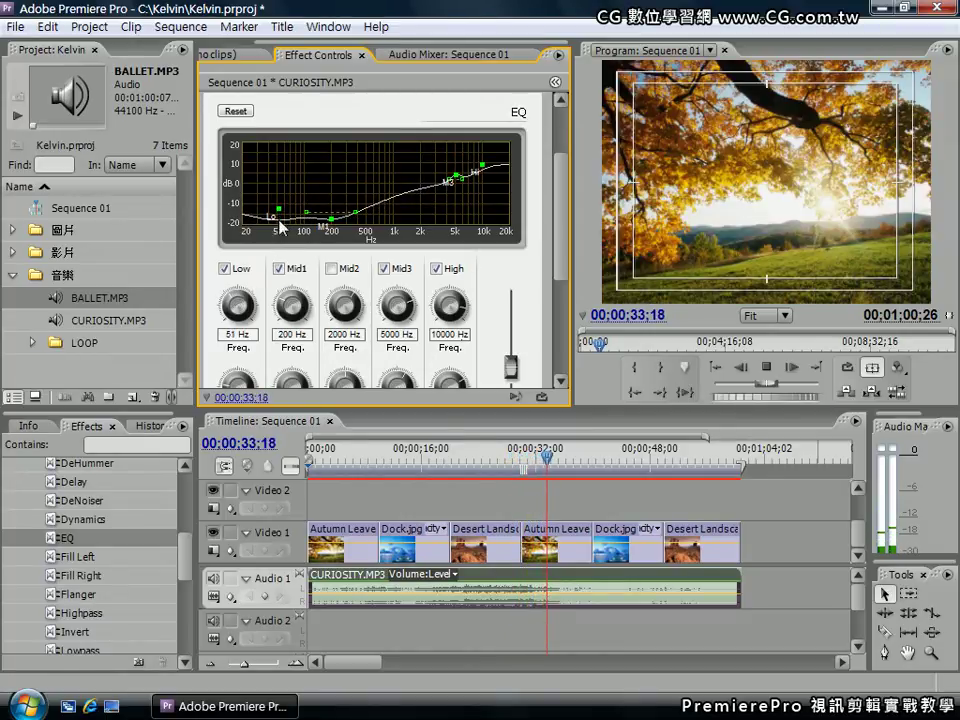
left_click_drag(278, 212, 275, 208)
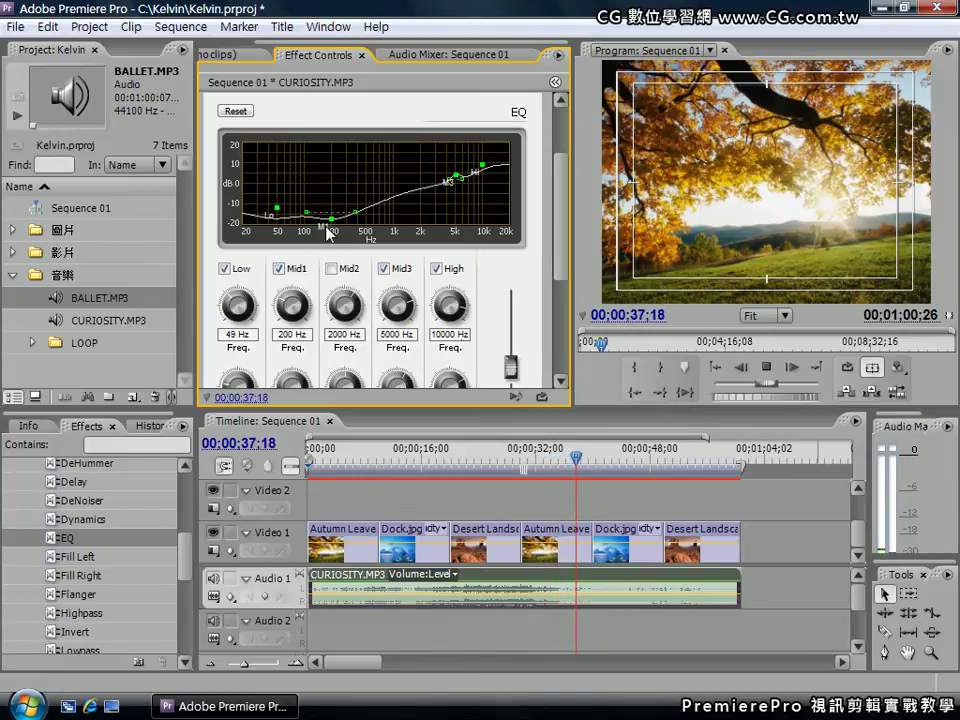
mouse_move(312, 218)
left_mouse_down()
mouse_move(298, 221)
mouse_move(306, 210)
left_mouse_up()
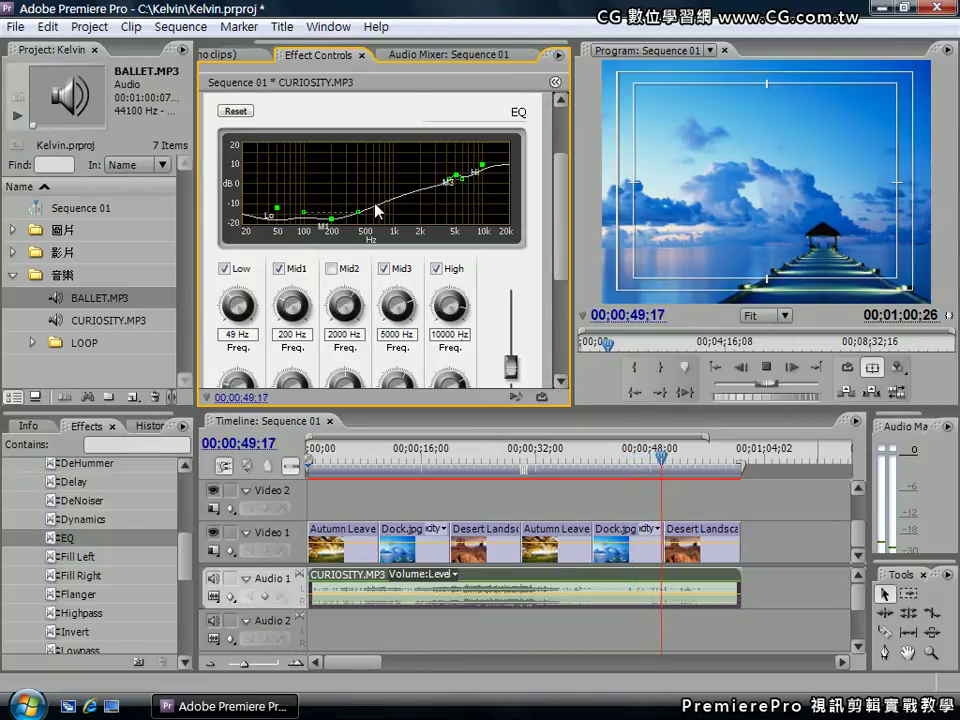
Step: Switch off the Mid1, Low, Mid3 and High bands, flattening the curve at 0 dB
left_click(278, 269)
left_click(225, 269)
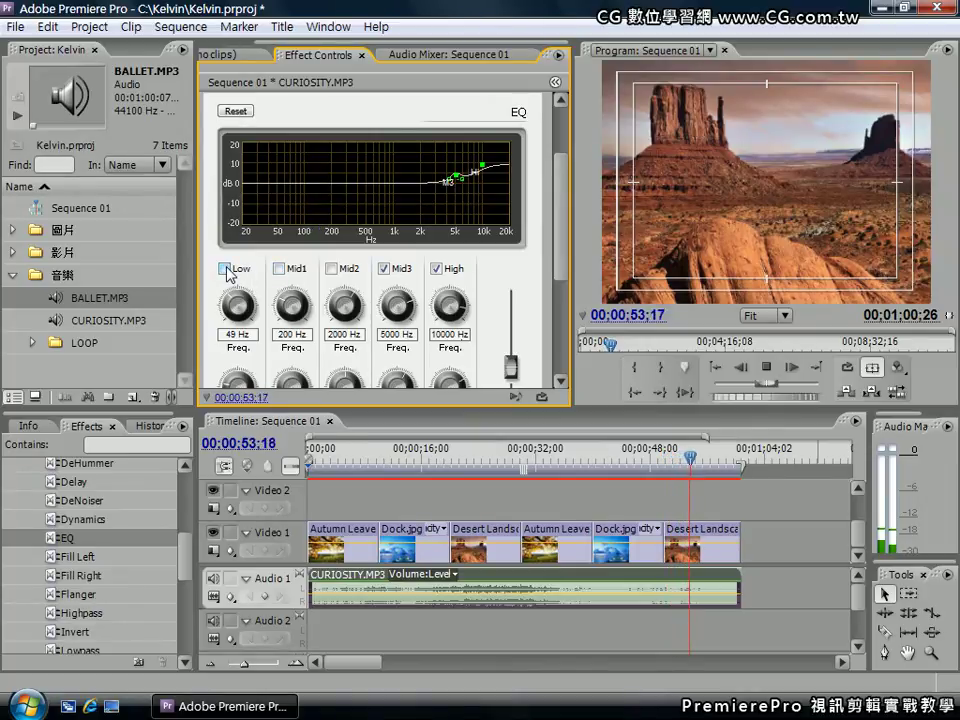
left_click(383, 268)
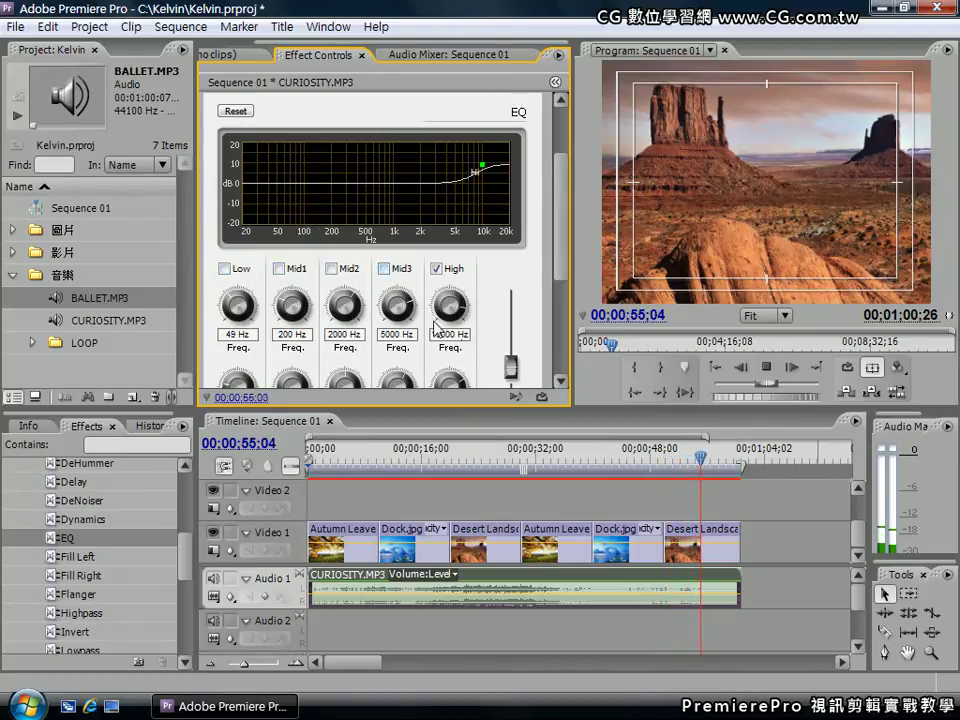
left_click(436, 268)
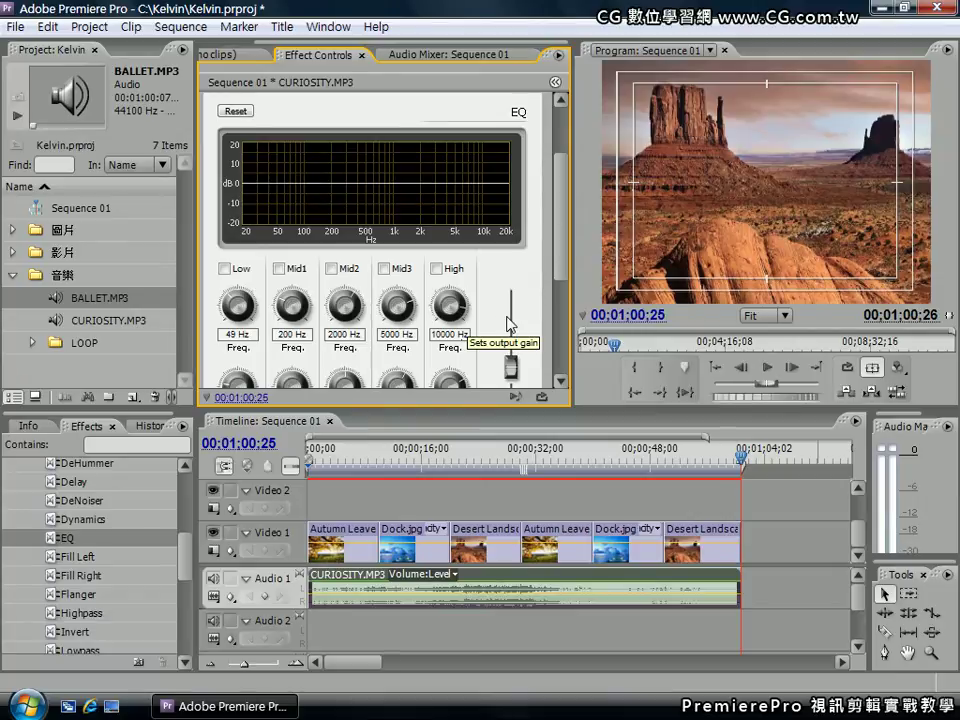
Step: Re-enable the Low band at 49 Hz, boost it to about +10 dB, then ease it down slightly
left_click(224, 269)
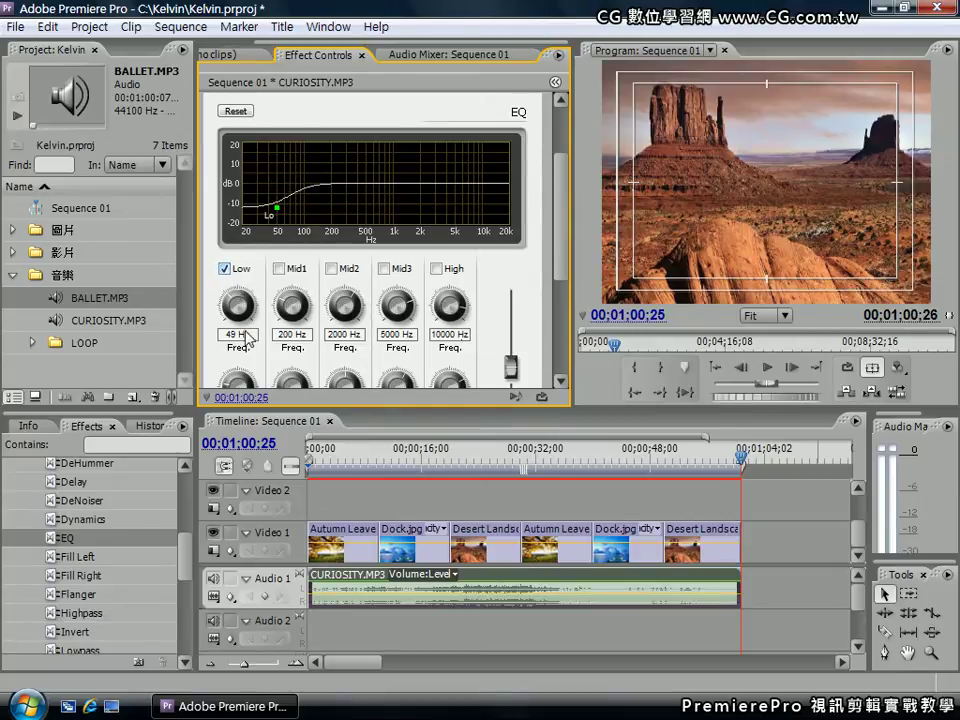
left_click_drag(234, 385, 324, 375)
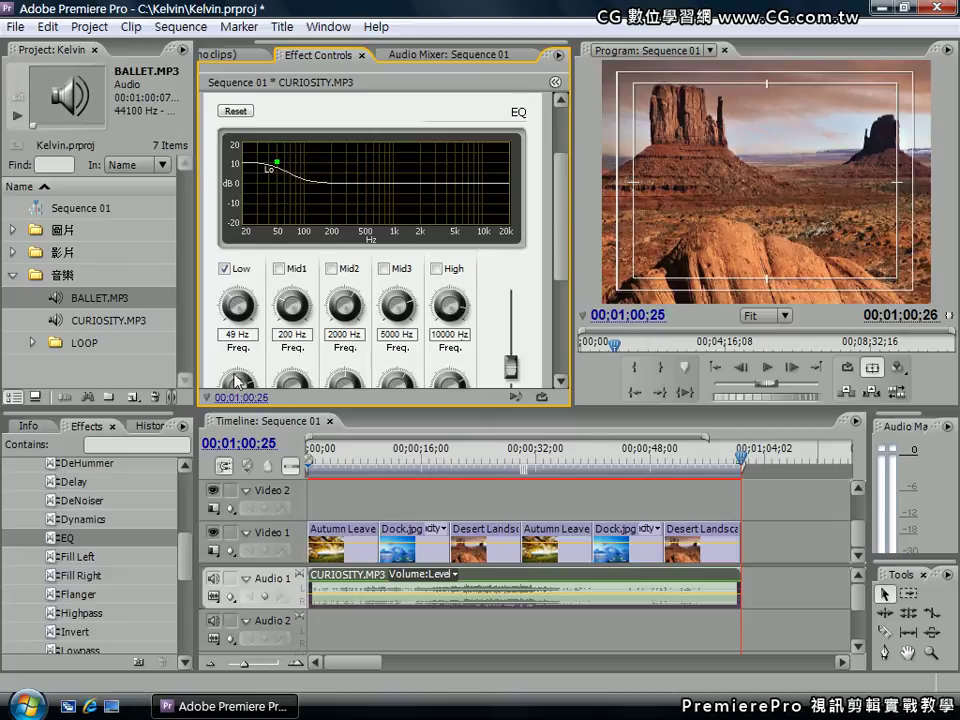
left_click_drag(250, 392, 228, 380)
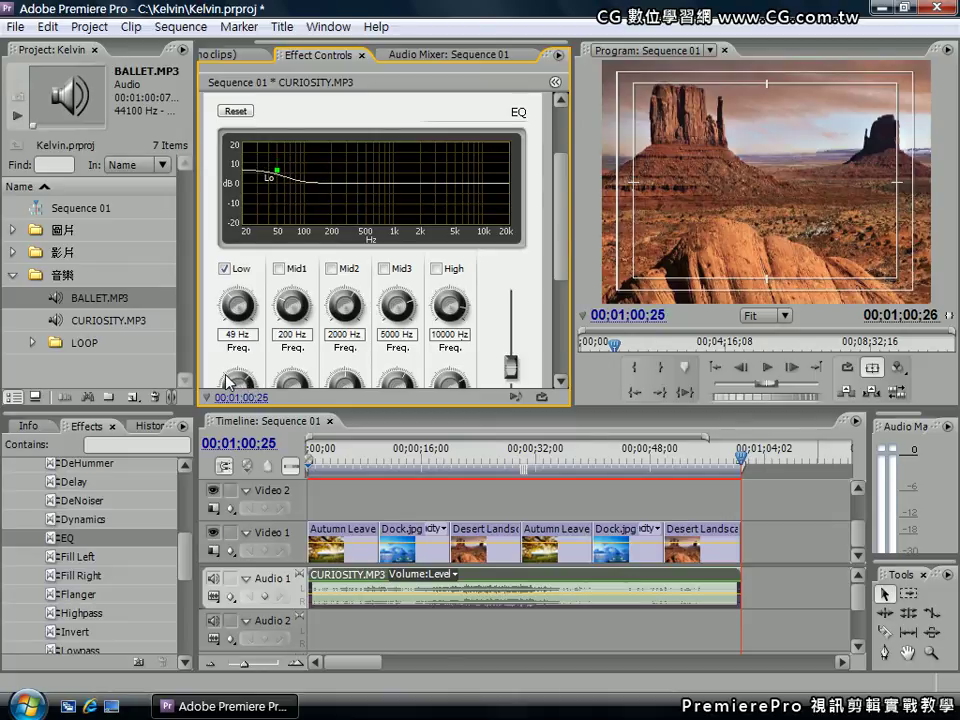